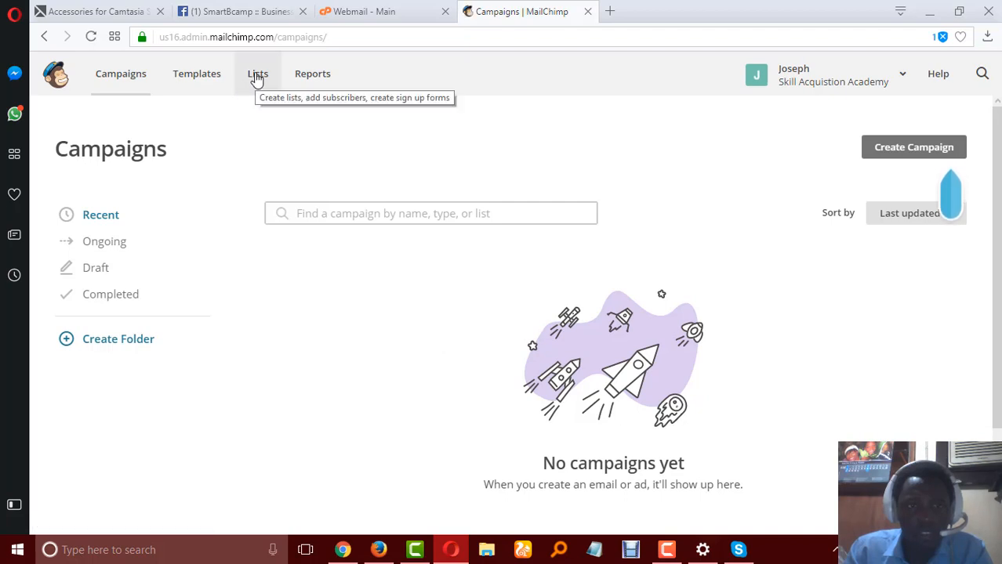
Open the Skill Acquistion Academy list and review its subscribers table.
left_click(257, 80)
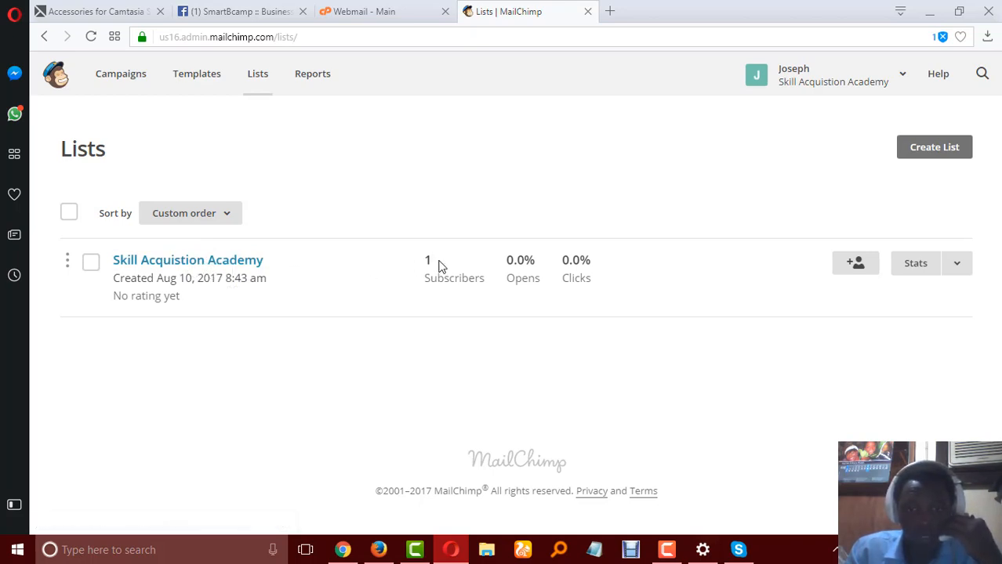
left_click(232, 262)
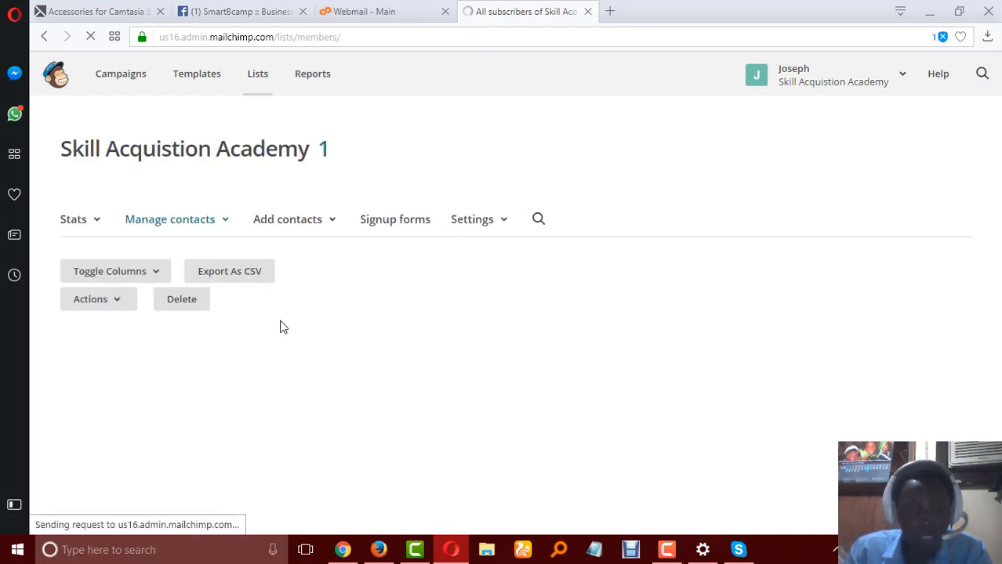
scroll(381, 325, "down", 2)
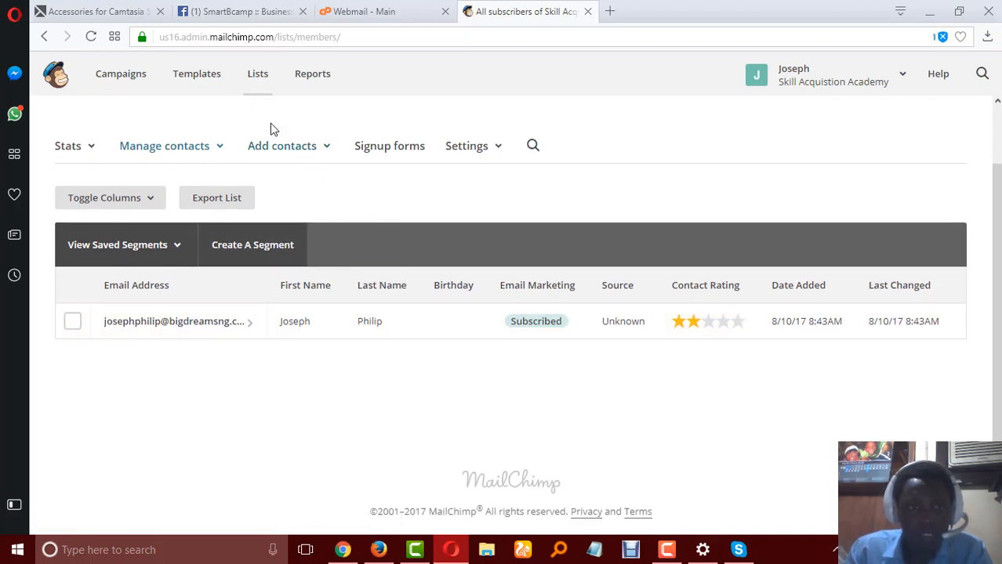
scroll(278, 176, "up", 2)
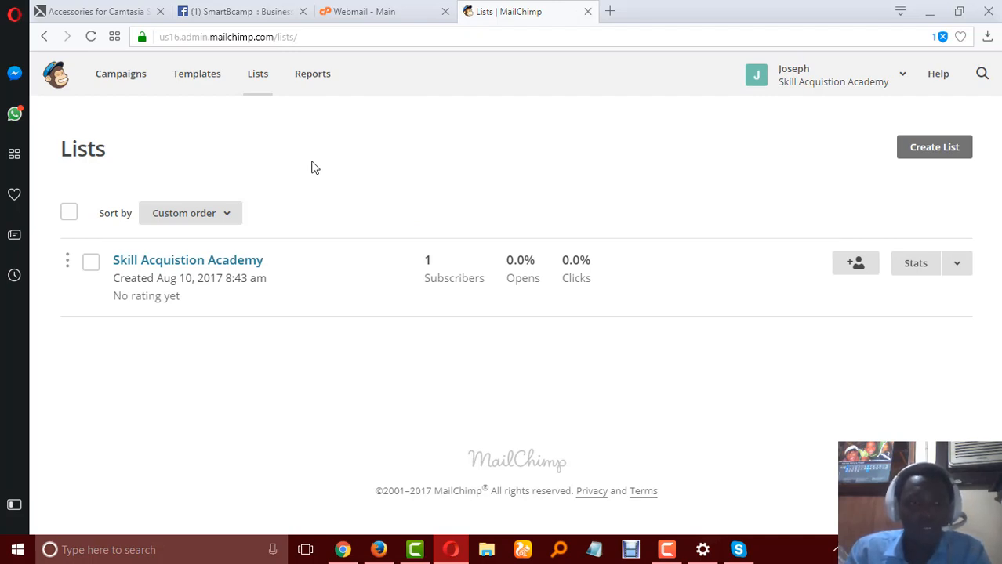
Start creating a new list and name it Money Magnet Solutions.
left_click(940, 151)
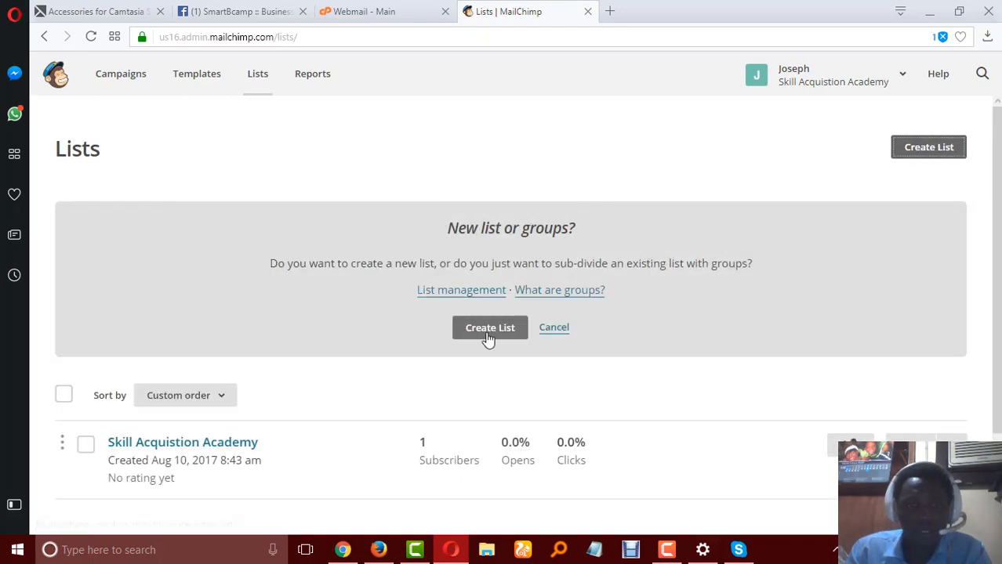
left_click(487, 335)
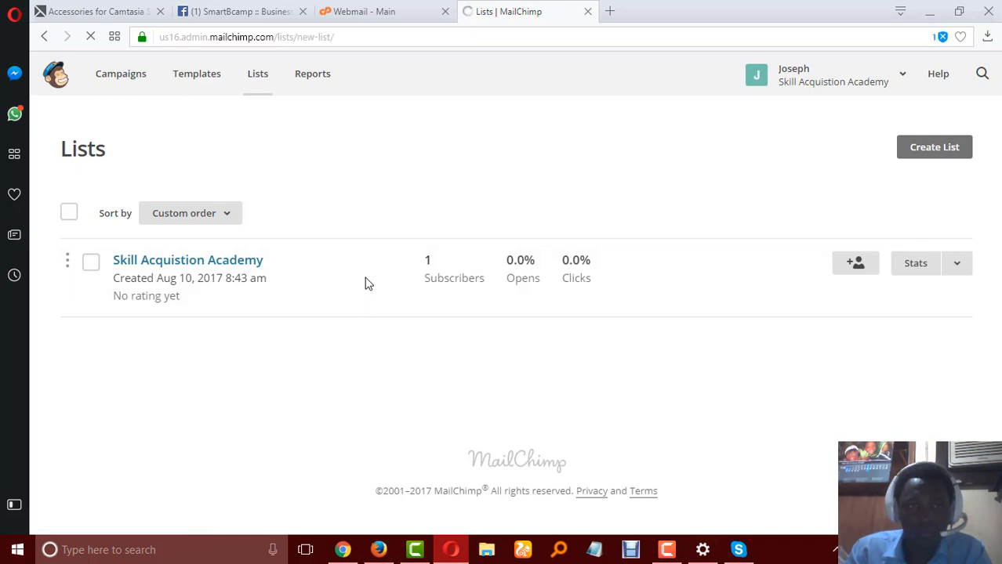
left_click(357, 275)
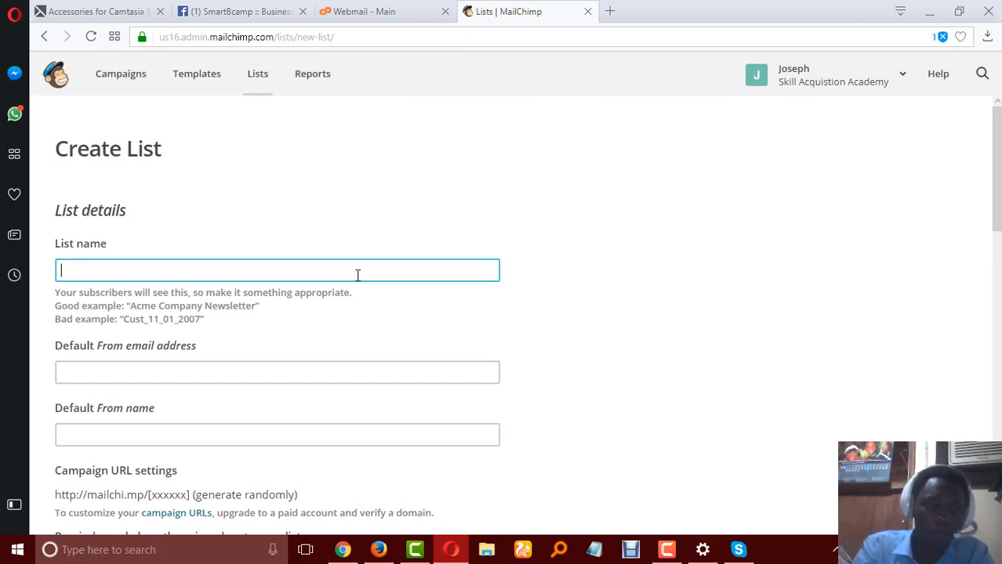
type("Money Mag")
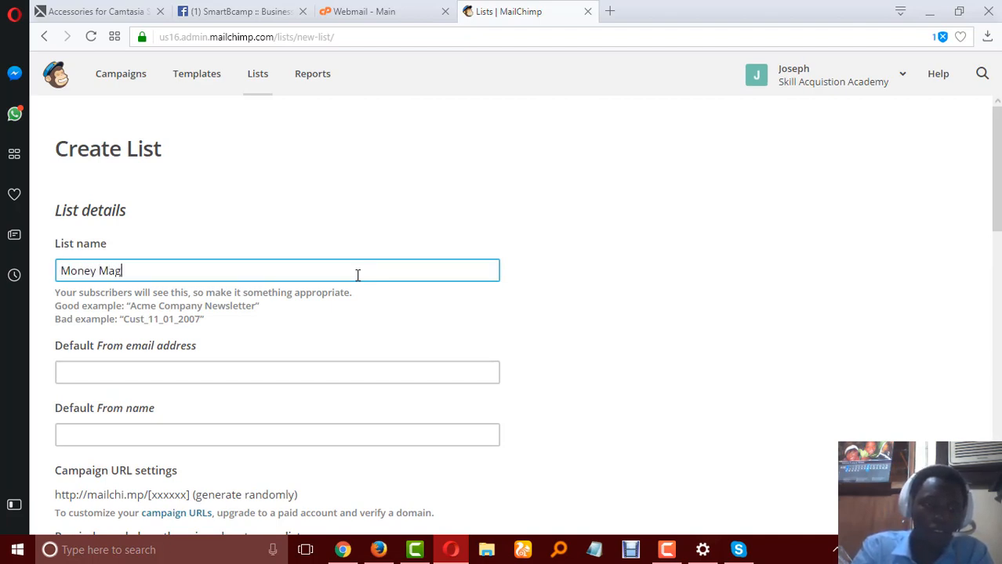
type("net Solutions")
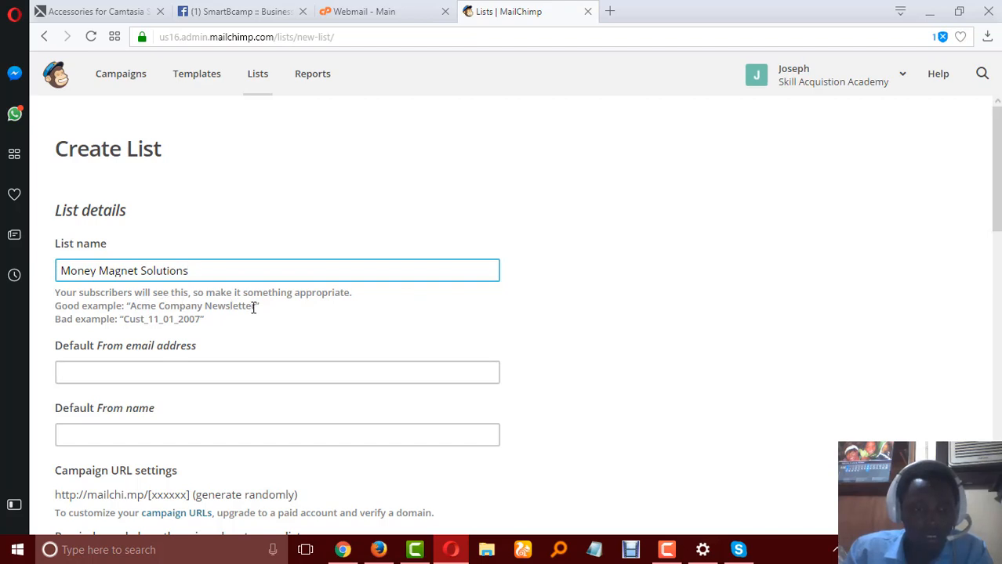
Fill in the new list's default From email address and default From name with the sender's details.
left_click(201, 365)
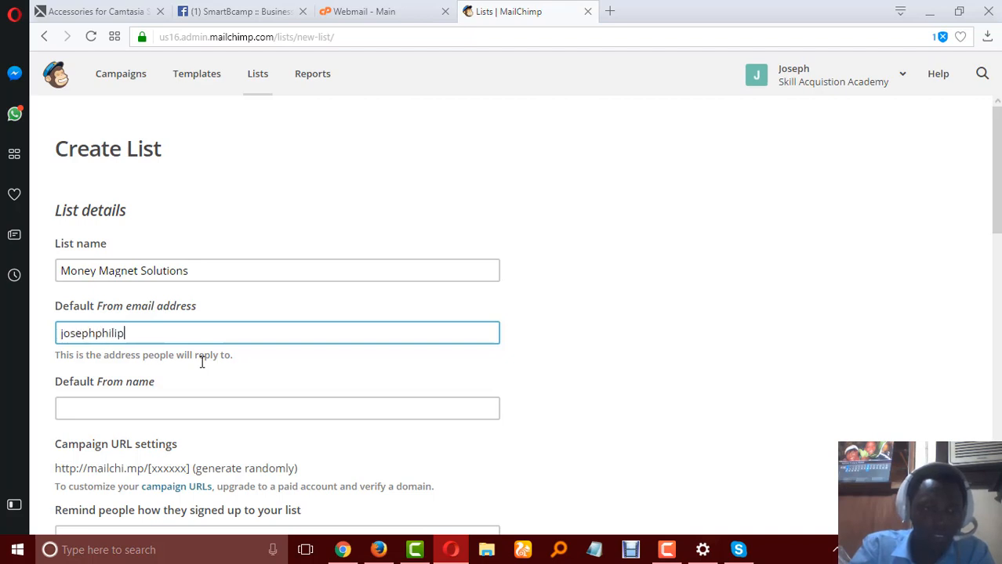
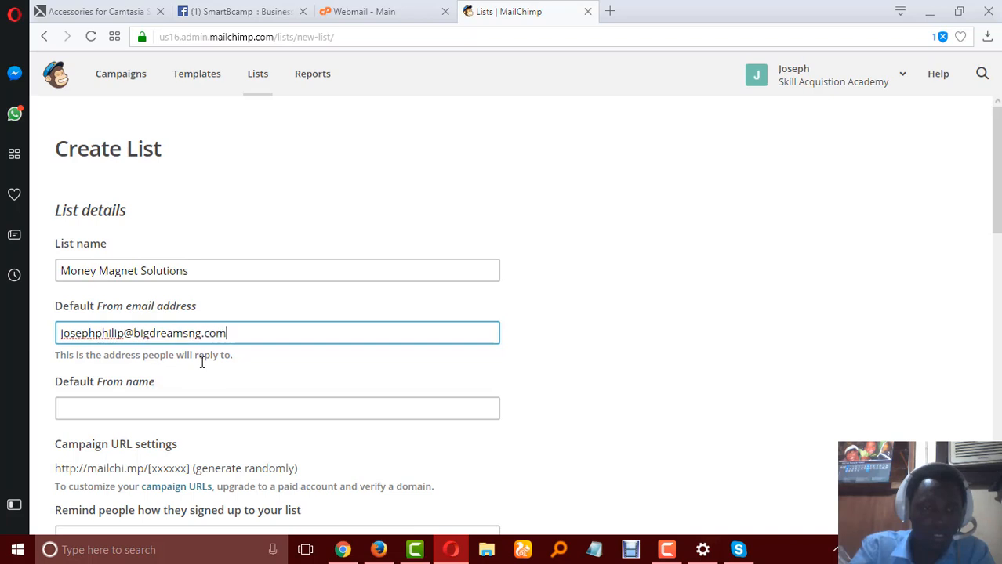
key("Tab")
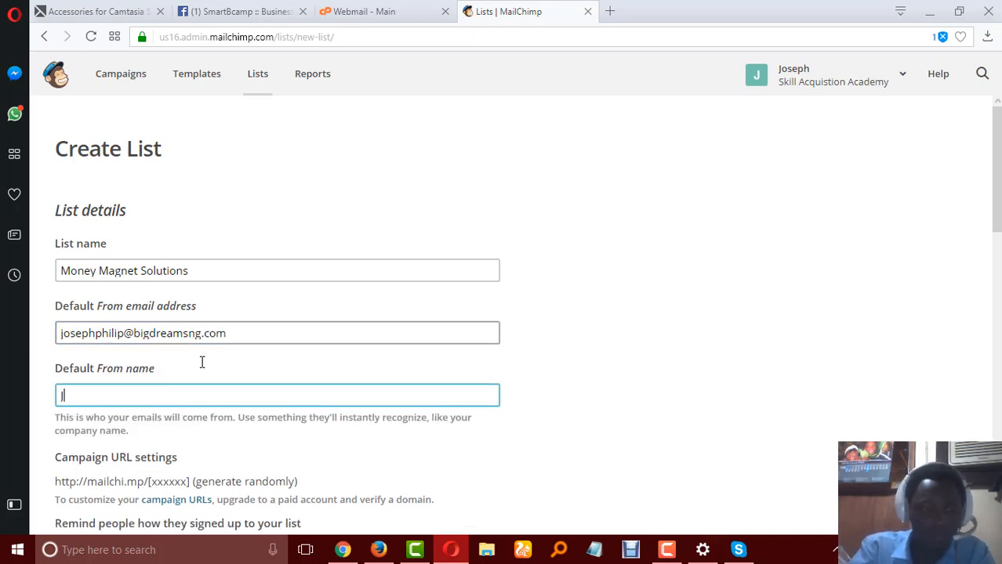
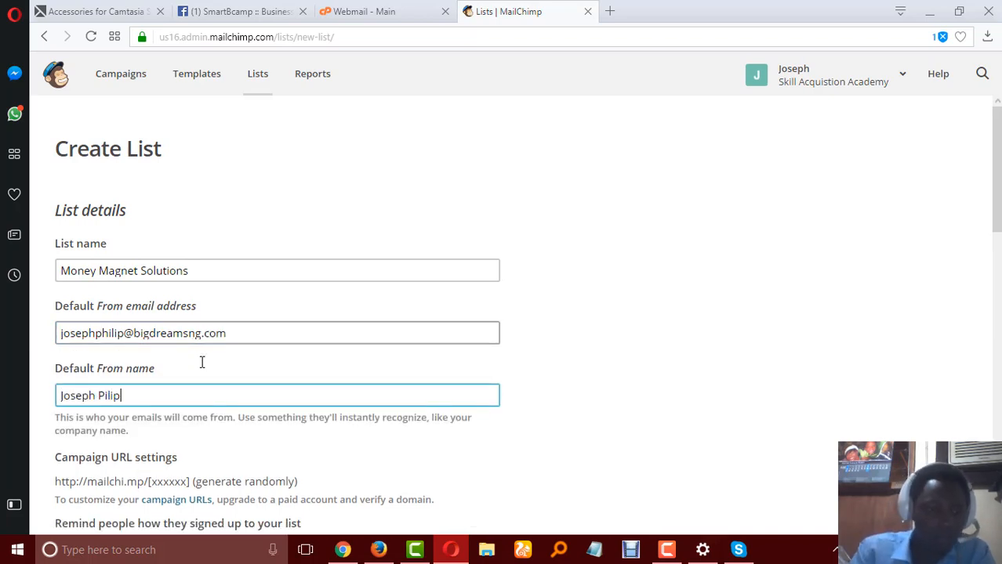
Set the signup reminder text to "You are receiving this email because you opted in at our website.".
scroll(235, 408, "down", 3)
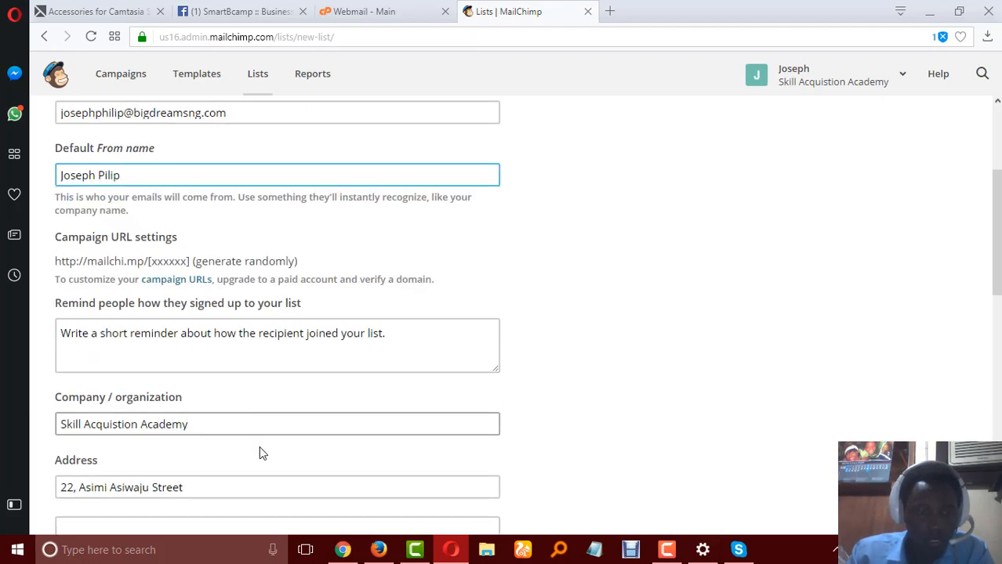
left_click(149, 340)
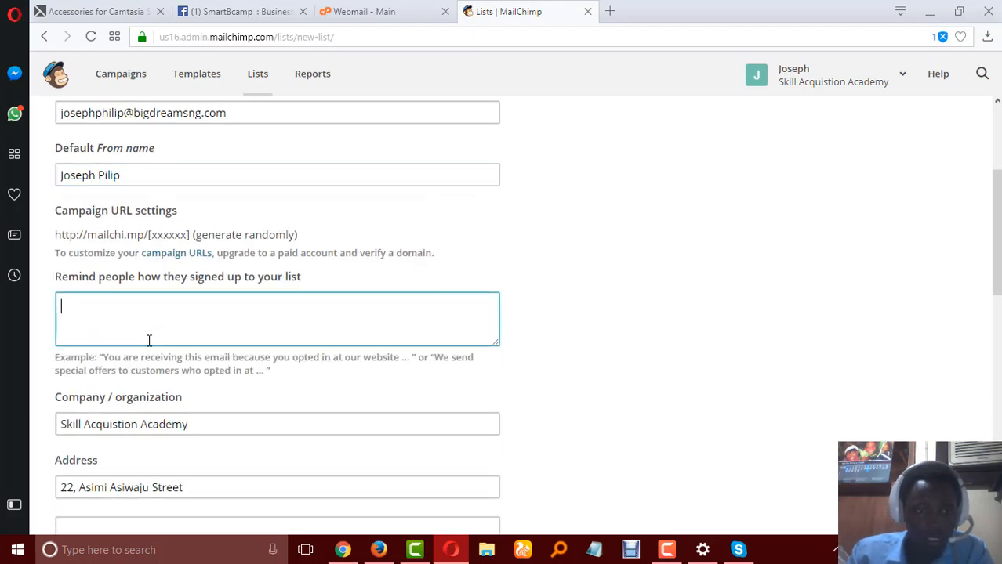
type("You are")
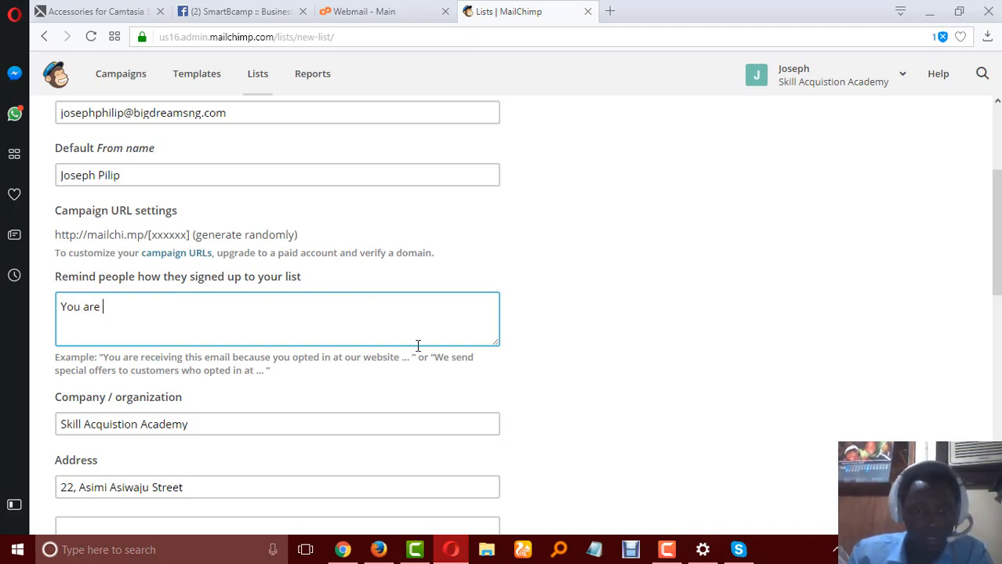
left_click_drag(398, 360, 191, 314)
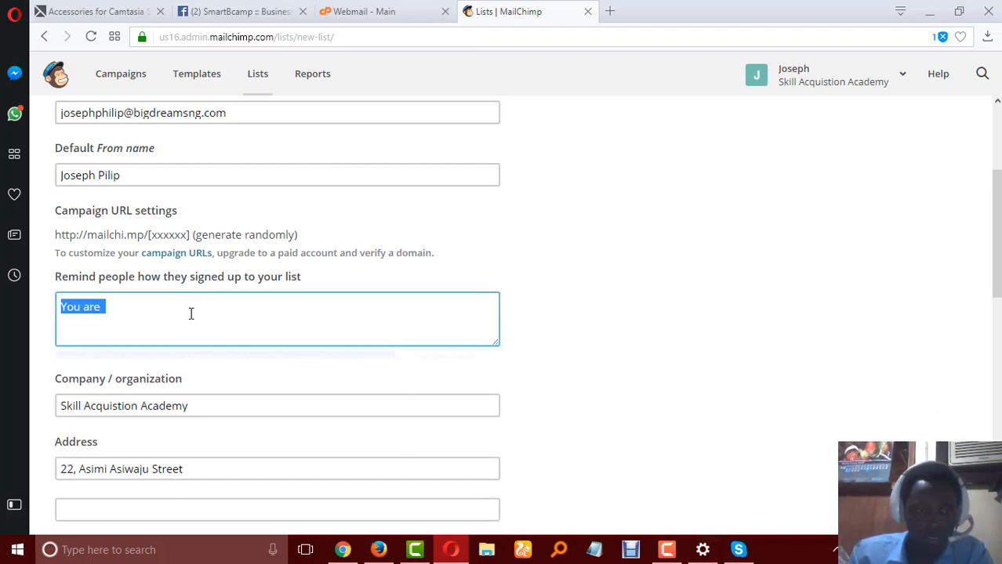
left_click(191, 314)
type("receiving this email because you opted in at our website")
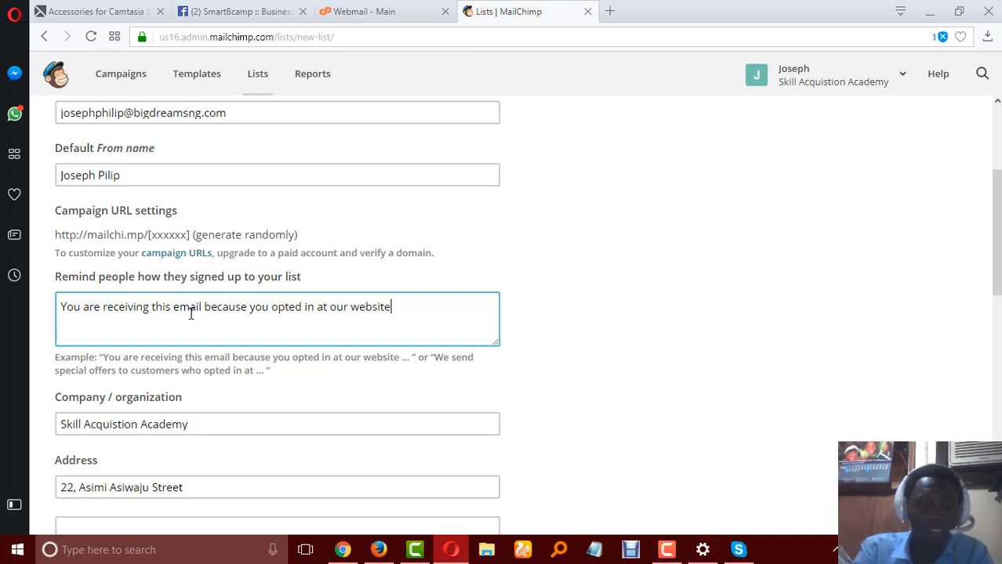
type(".")
Enter the contact's phone number in the new list's optional Phone field.
scroll(227, 274, "down", 1)
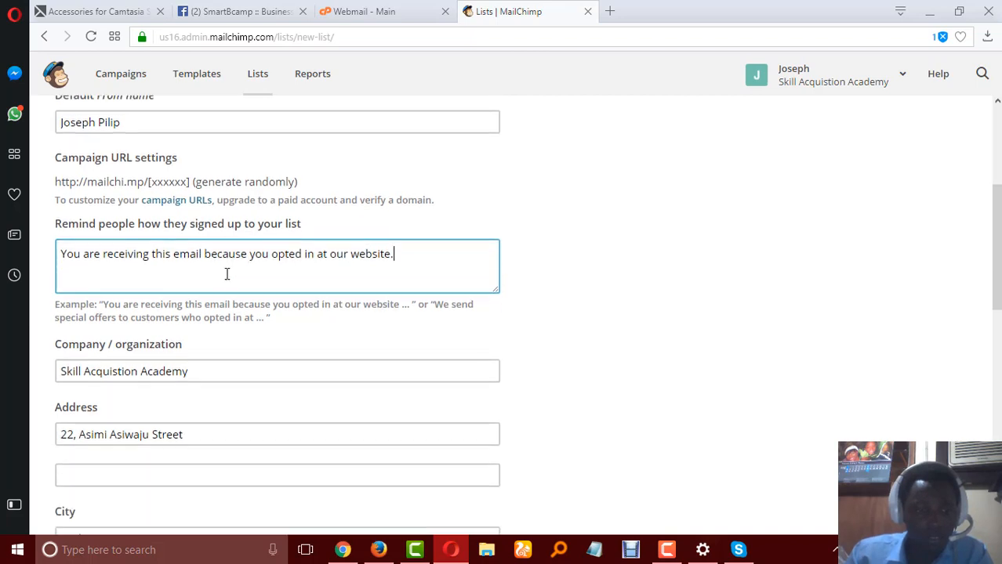
scroll(227, 274, "down", 5)
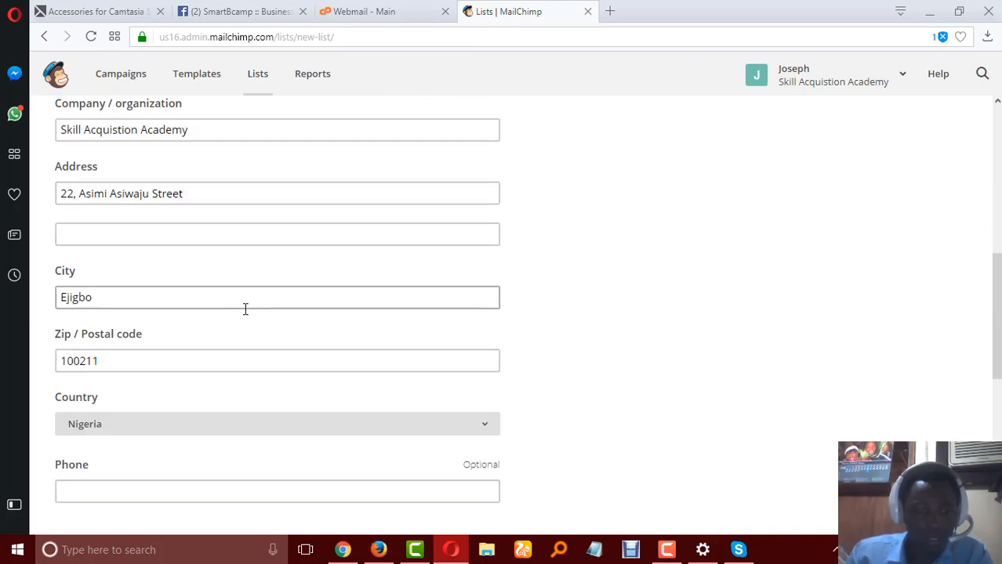
scroll(246, 309, "down", 2)
left_click(251, 411)
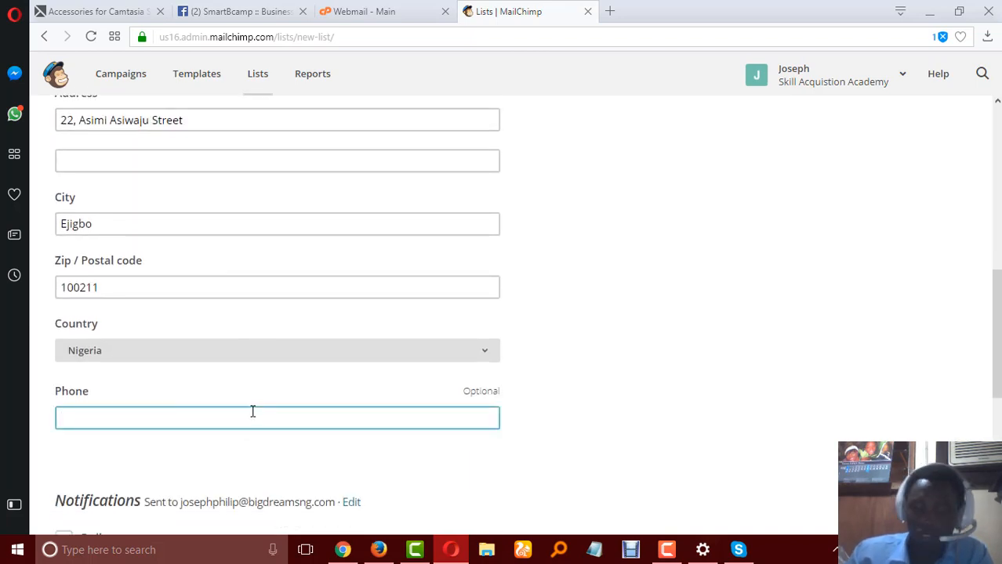
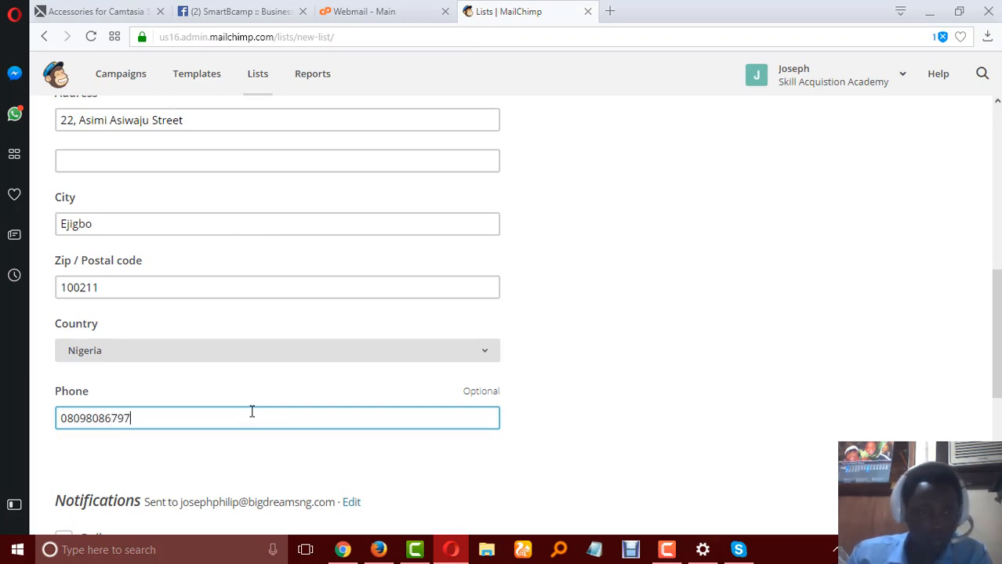
Enable the Daily summary notification and save the new list.
scroll(243, 392, "down", 4)
scroll(246, 357, "down", 3)
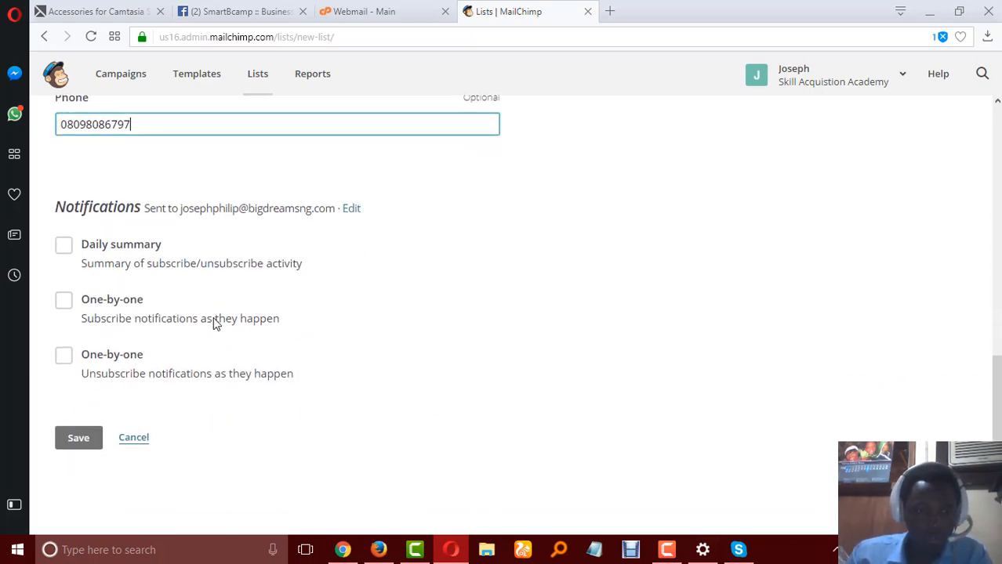
left_click(64, 247)
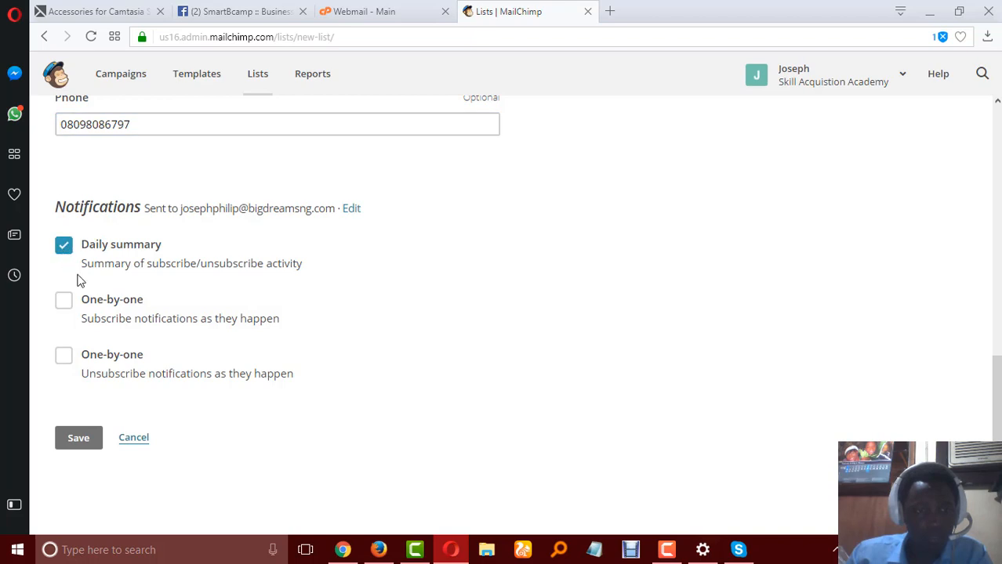
left_click(74, 441)
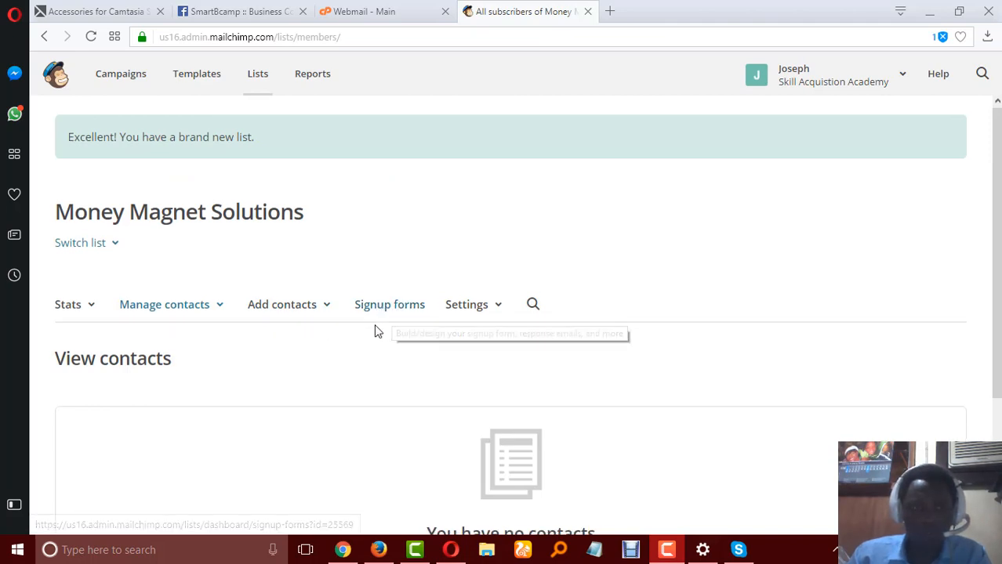
Open the signup forms of the Money Magnet Solutions list and select General forms.
scroll(384, 337, "down", 2)
scroll(384, 345, "up", 1)
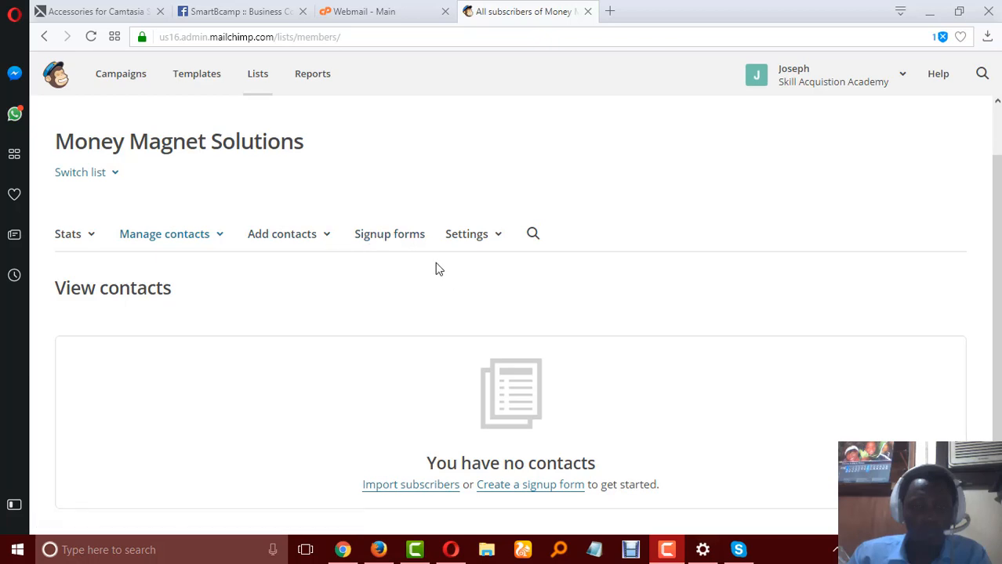
left_click(380, 240)
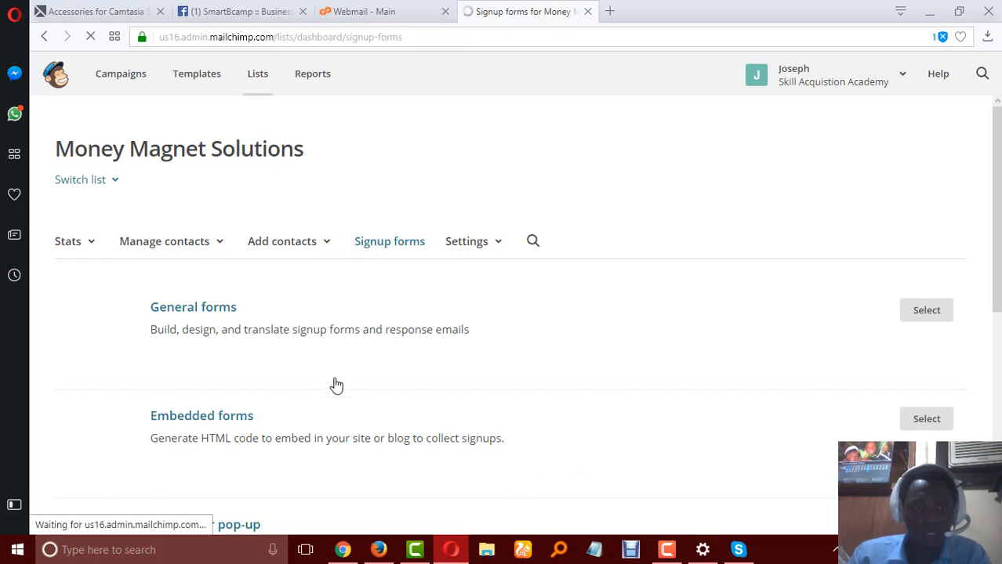
scroll(227, 345, "down", 2)
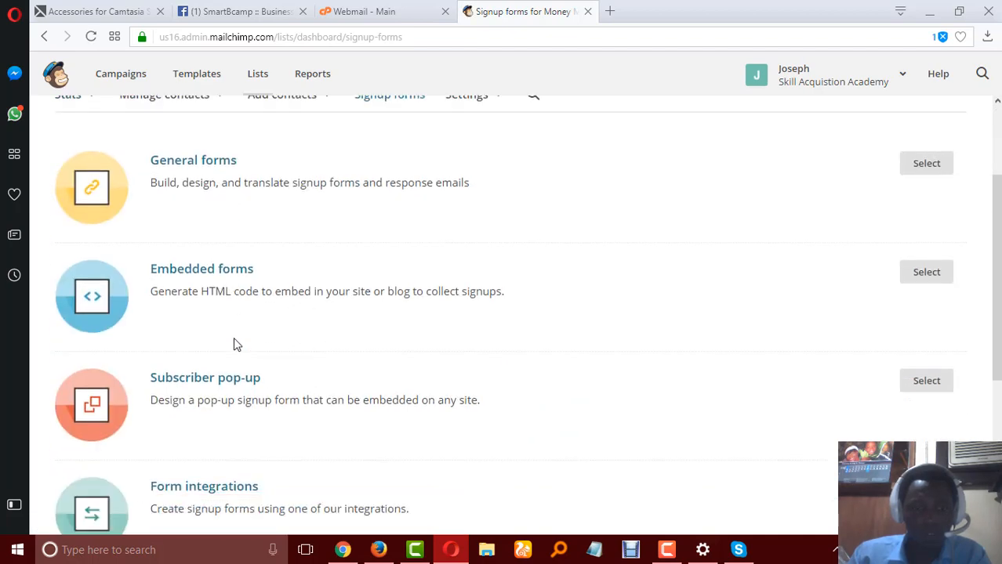
scroll(232, 339, "up", 2)
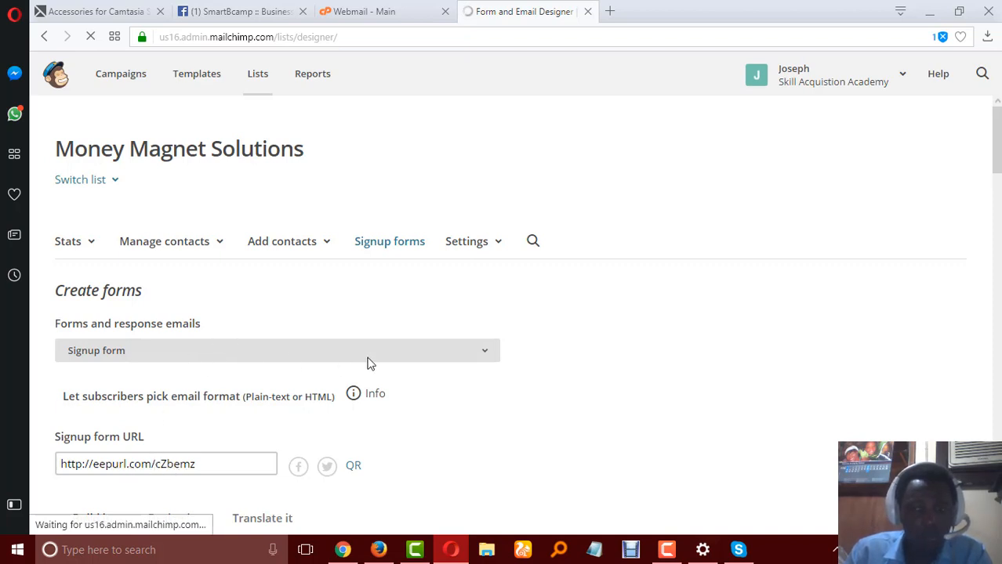
Examine the signup form's URL, its form preview and the available field types in the form builder.
scroll(149, 391, "down", 4)
scroll(193, 258, "down", 1)
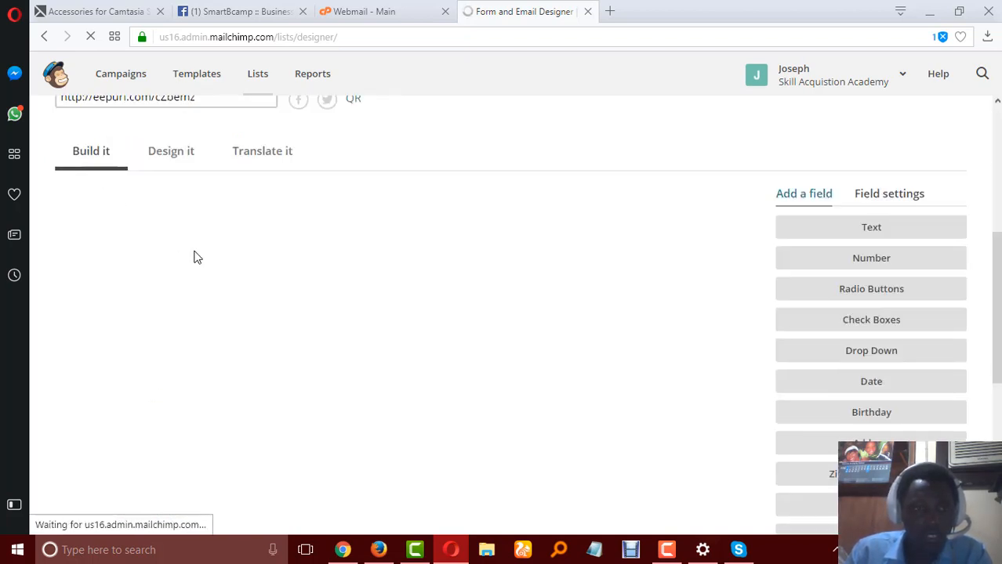
scroll(228, 207, "up", 1)
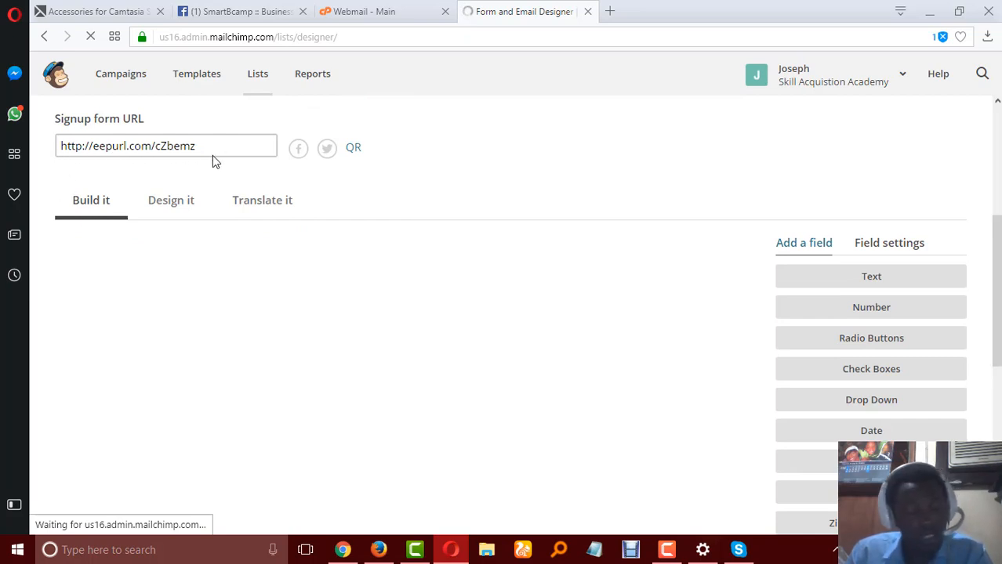
scroll(212, 155, "up", 2)
scroll(320, 370, "down", 1)
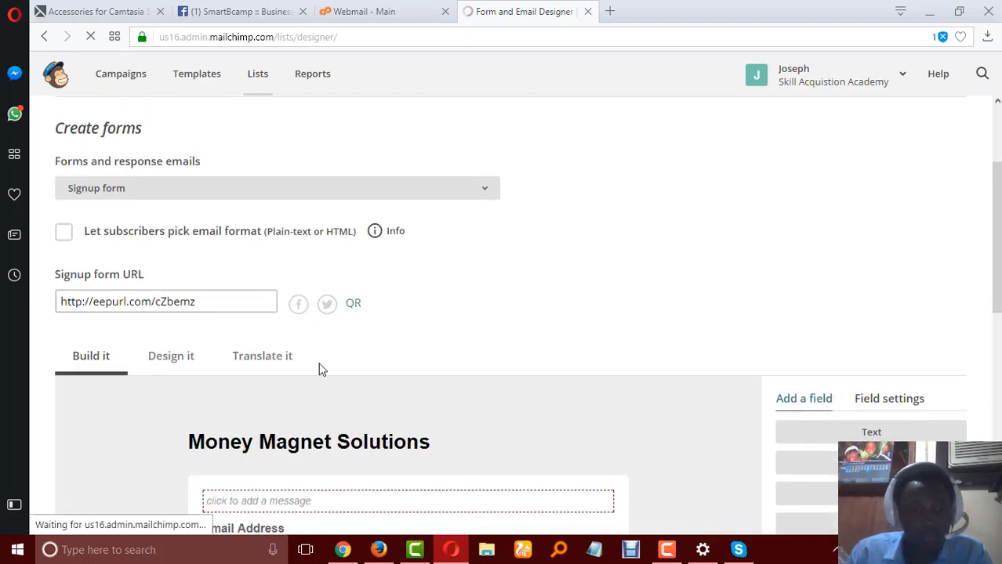
scroll(245, 438, "down", 1)
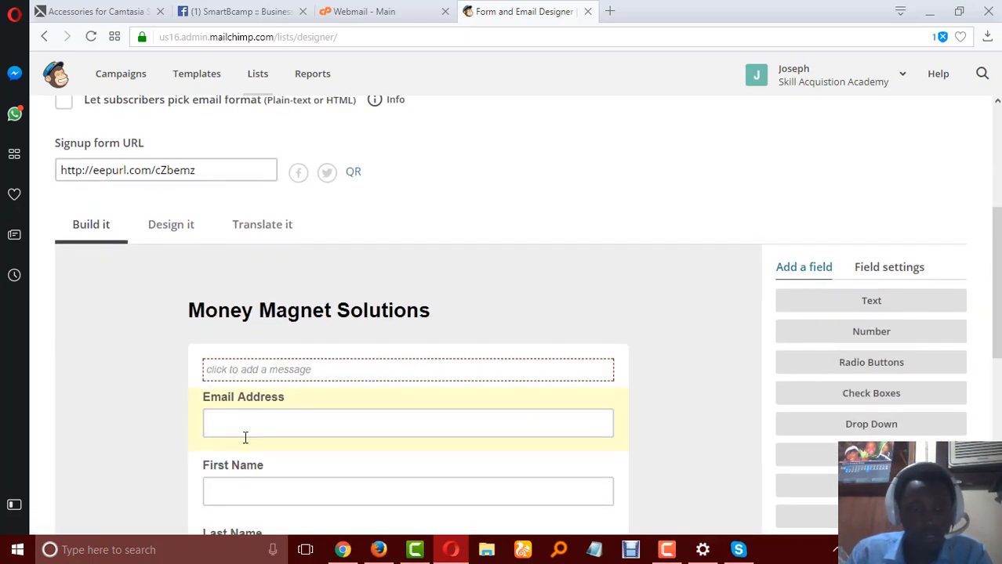
Move the First Name field above Email Address in the signup form and delete the Last Name field, confirming with DELETE.
scroll(248, 402, "down", 1)
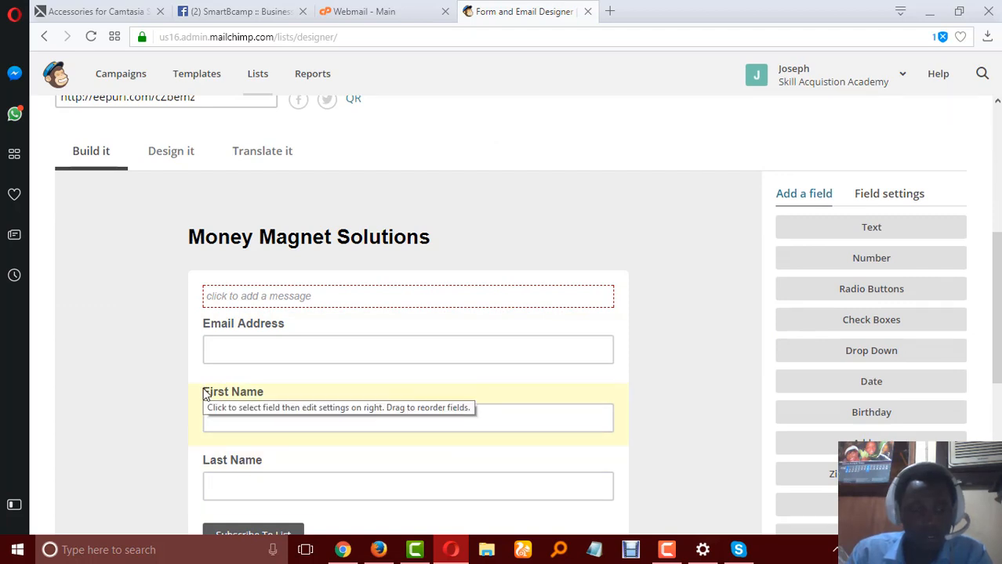
left_click_drag(201, 391, 233, 362)
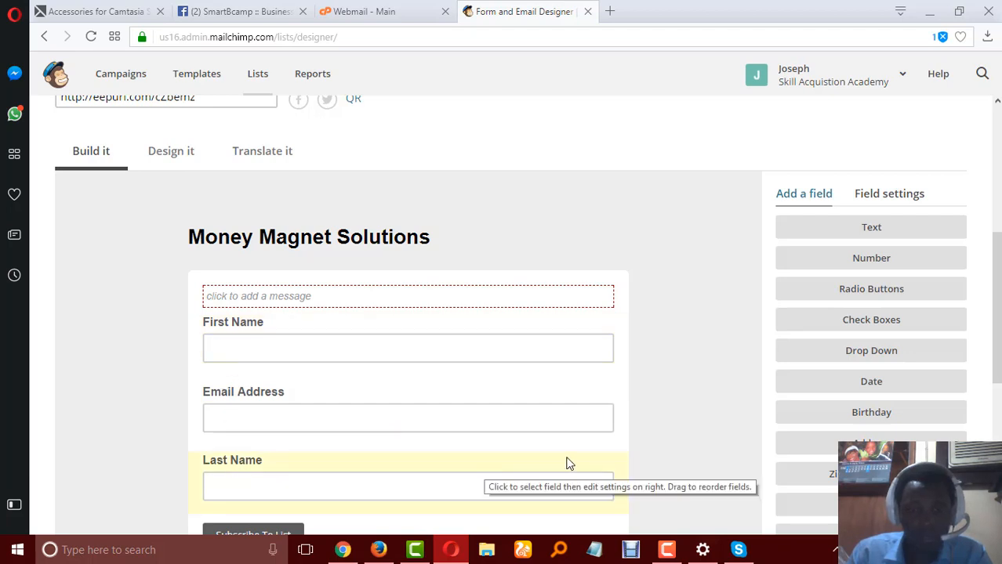
left_click(302, 464)
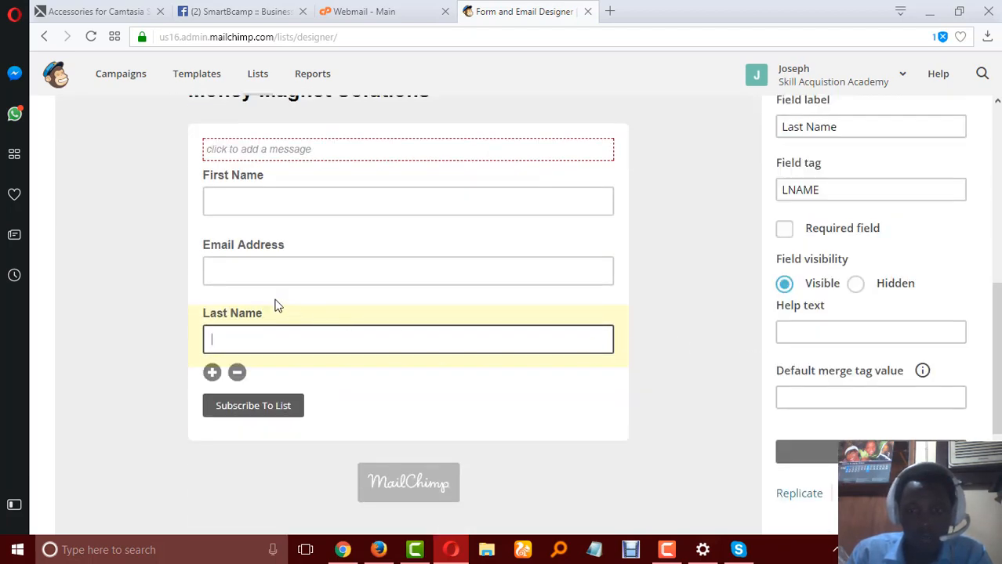
left_click(238, 374)
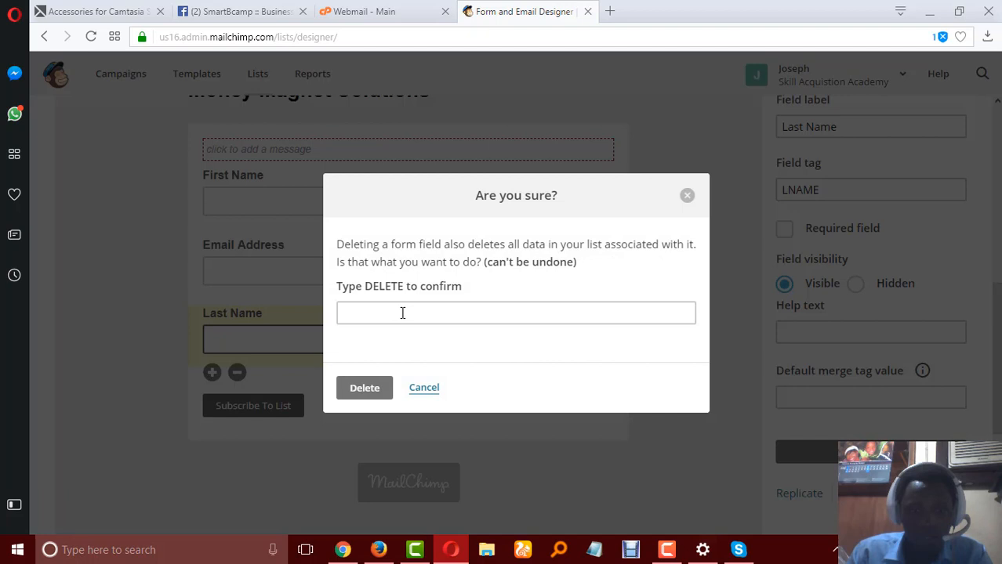
left_click(400, 312)
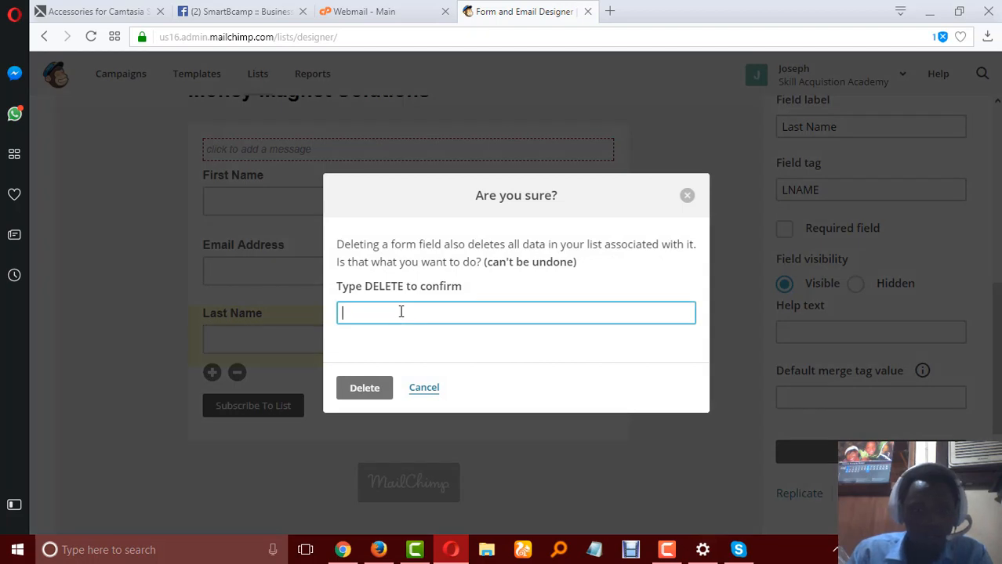
type("DLE")
key("BackSpace")
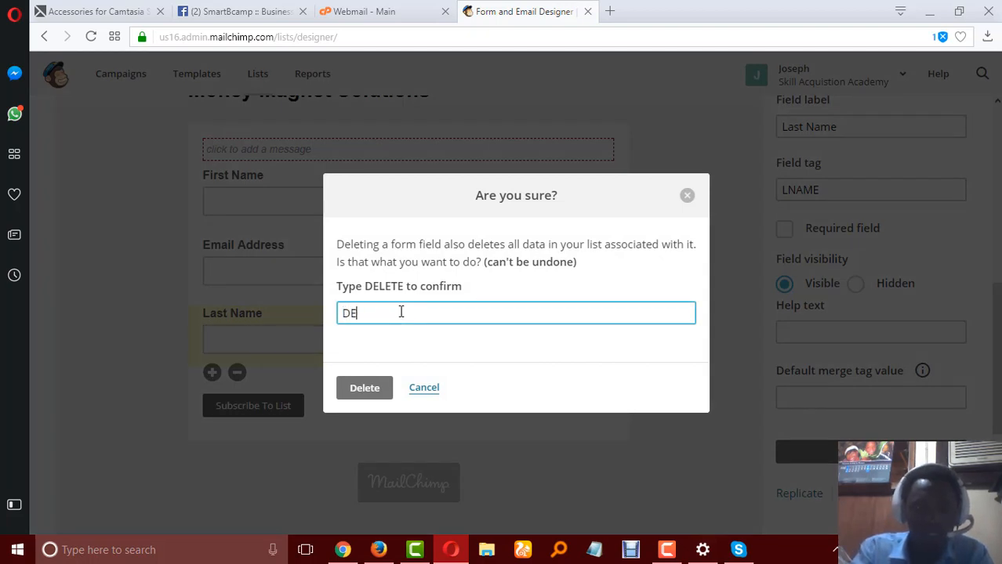
type("LETE")
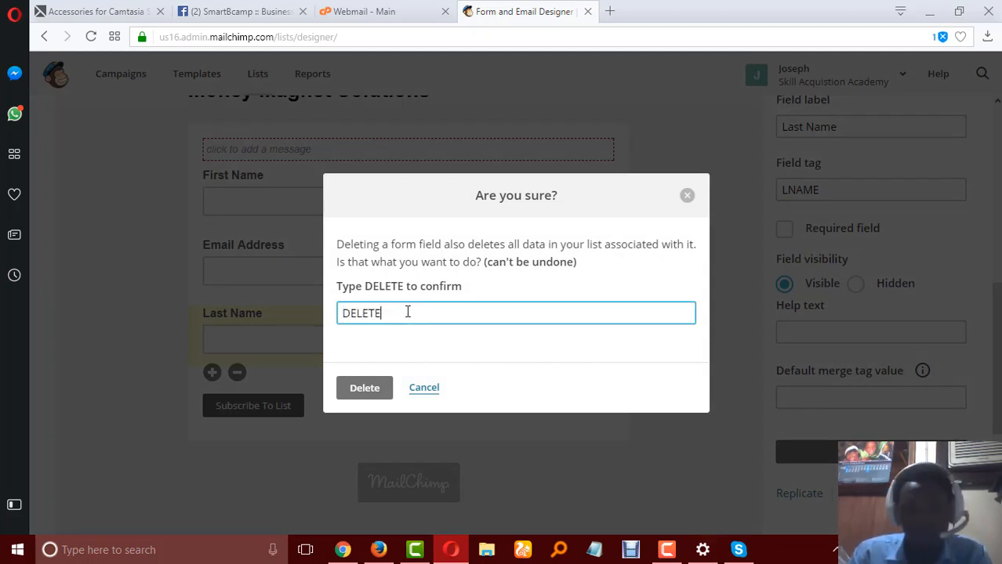
left_click(365, 389)
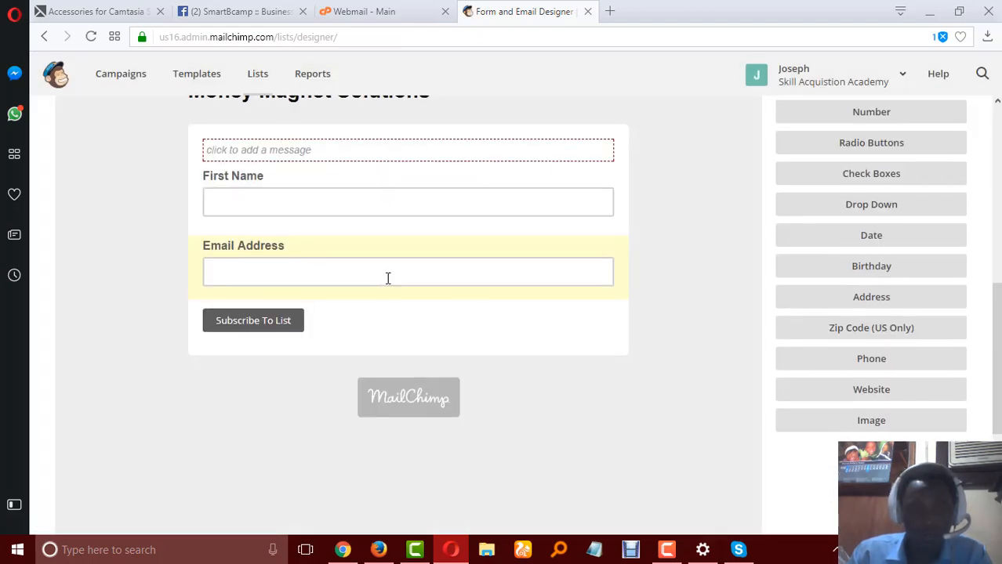
Open the signup form URL in a new browser tab to view the live form.
scroll(387, 279, "up", 3)
scroll(100, 188, "up", 2)
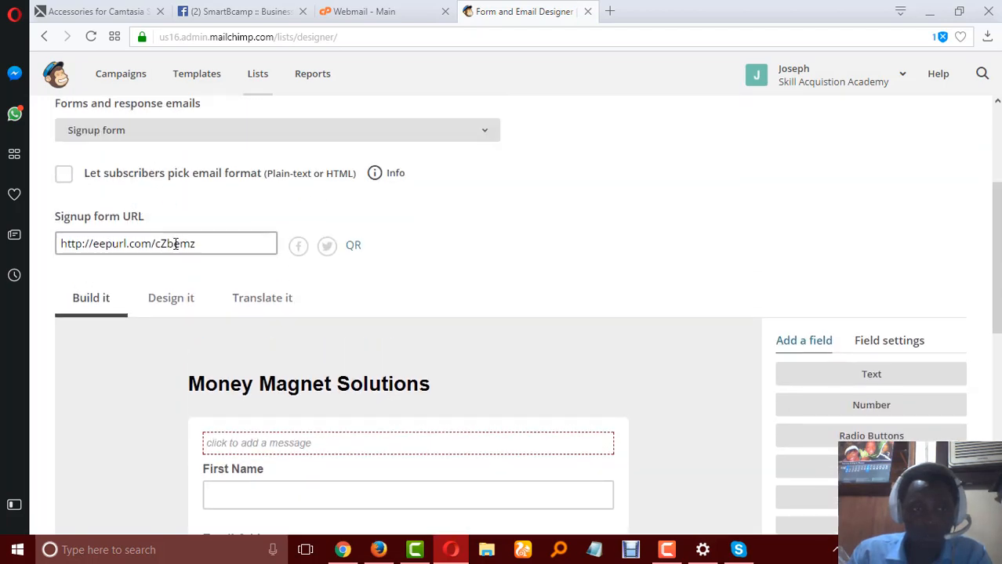
left_click(175, 244)
key("ctrl+c")
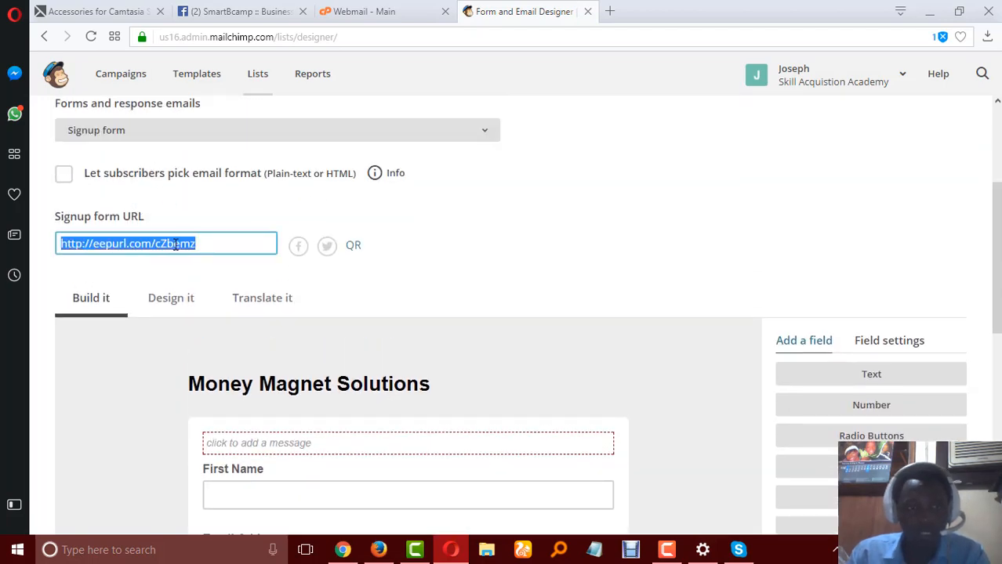
left_click(610, 12)
key("ctrl+v")
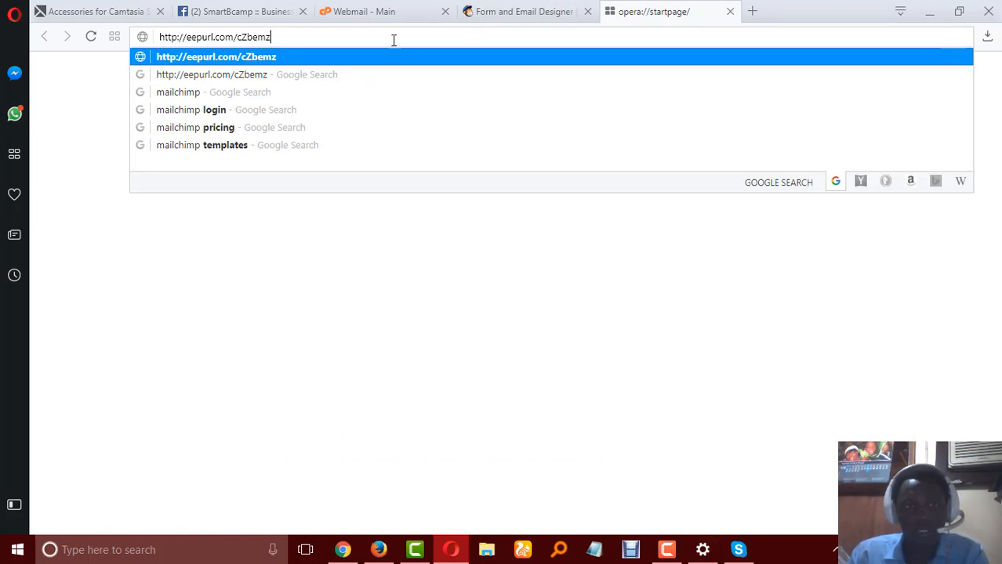
left_click(338, 60)
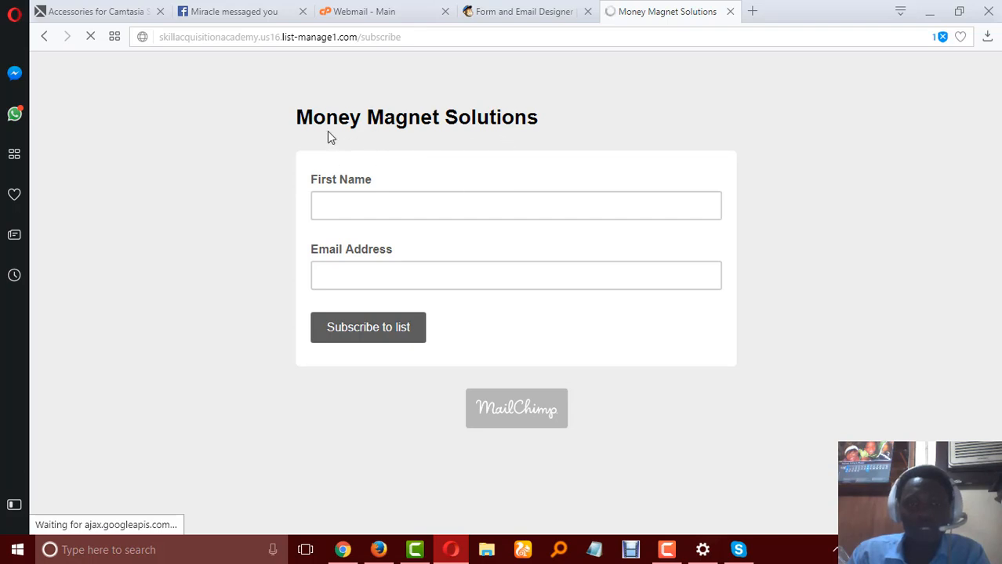
Return to the form designer and choose to use an image in place of the Money Magnet Solutions title.
left_click(536, 10)
scroll(449, 302, "down", 2)
scroll(338, 360, "down", 1)
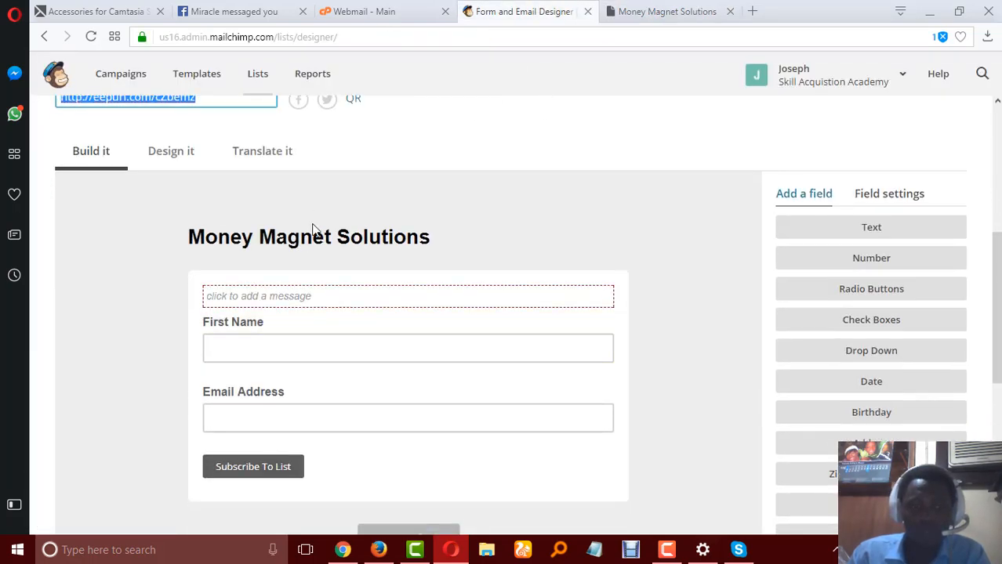
mouse_move(314, 242)
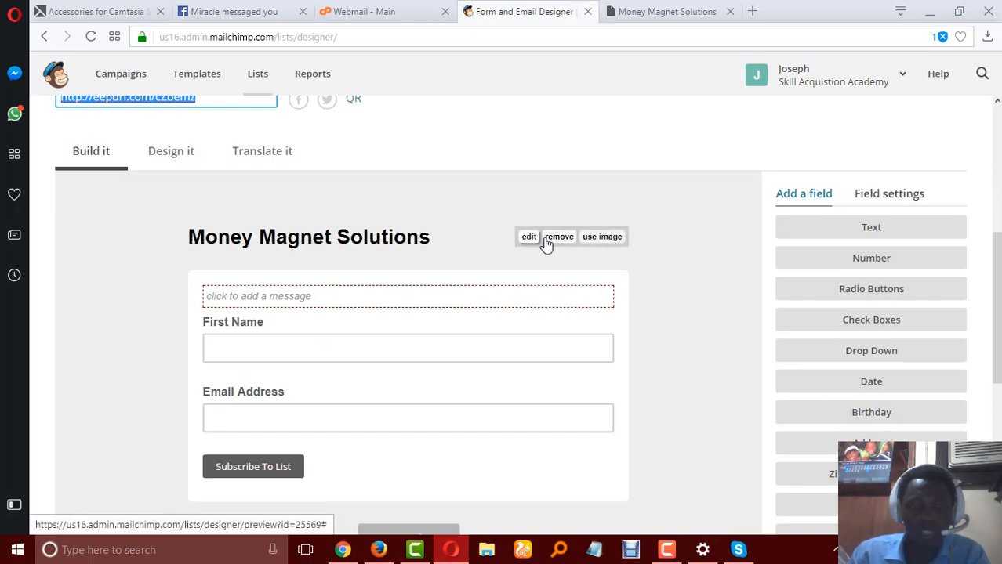
left_click(602, 237)
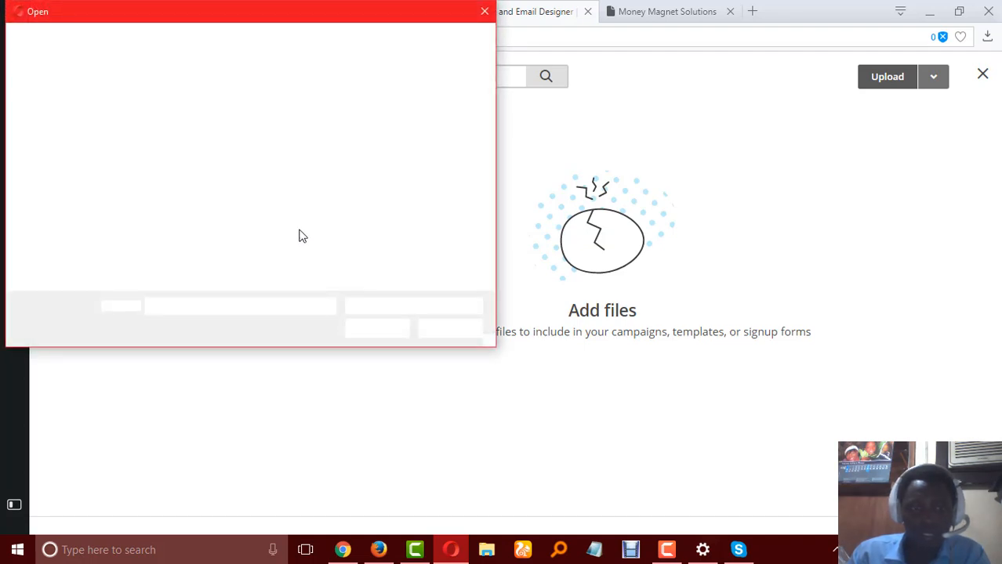
Browse to the Desktop and open the subfolder that holds the digital mining artwork.
scroll(316, 213, "down", 1)
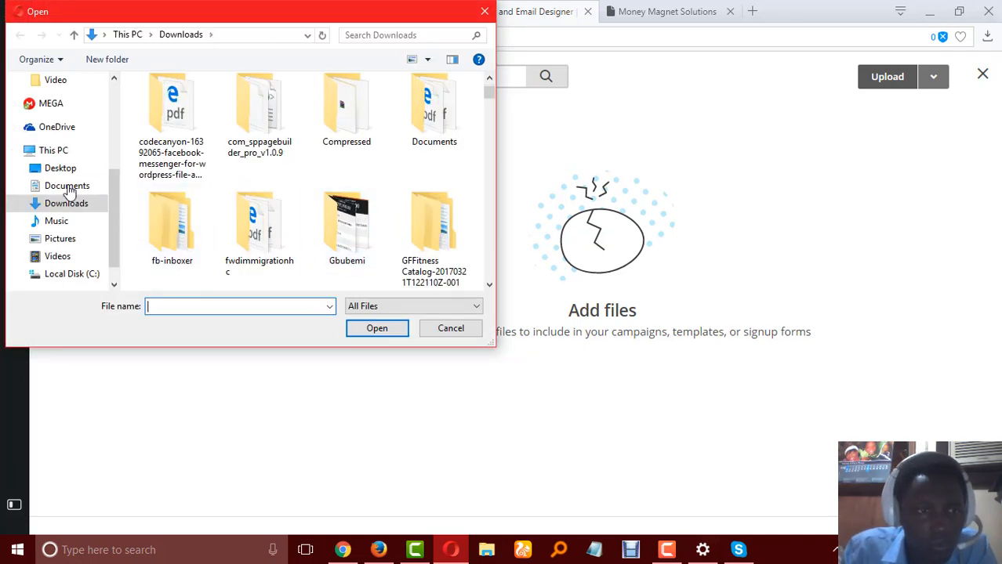
left_click(61, 169)
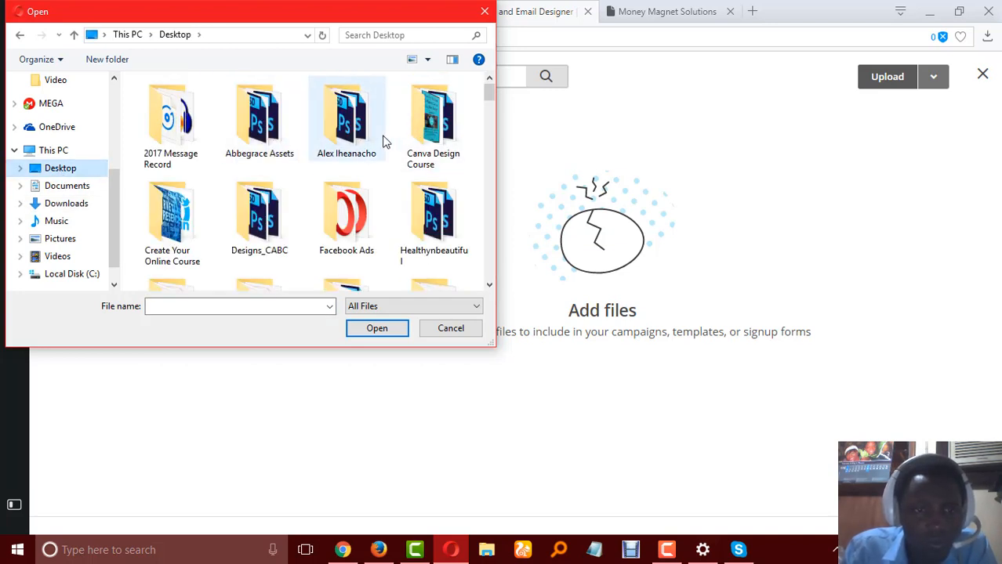
scroll(384, 141, "down", 1)
scroll(385, 146, "down", 1)
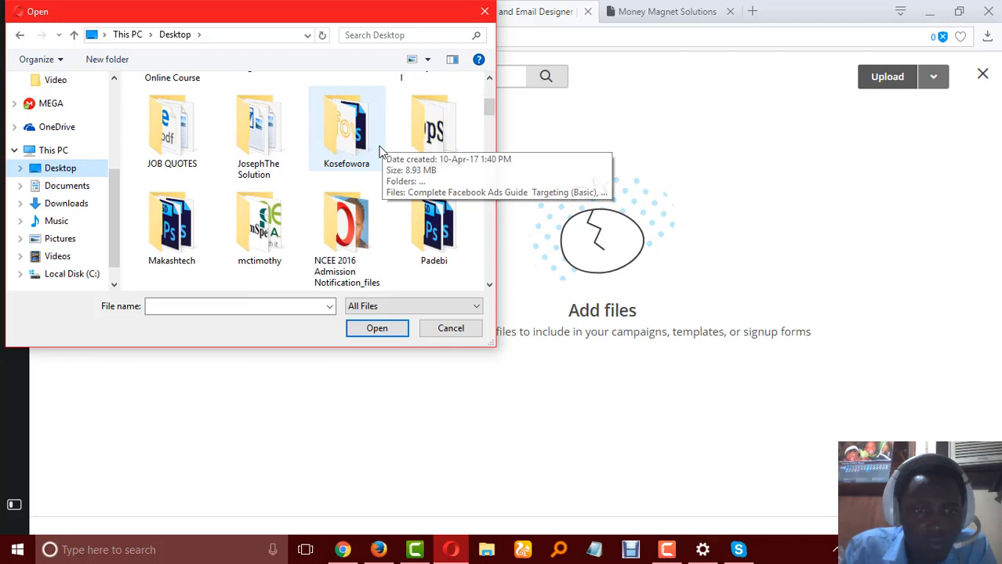
scroll(380, 151, "down", 1)
scroll(379, 155, "down", 1)
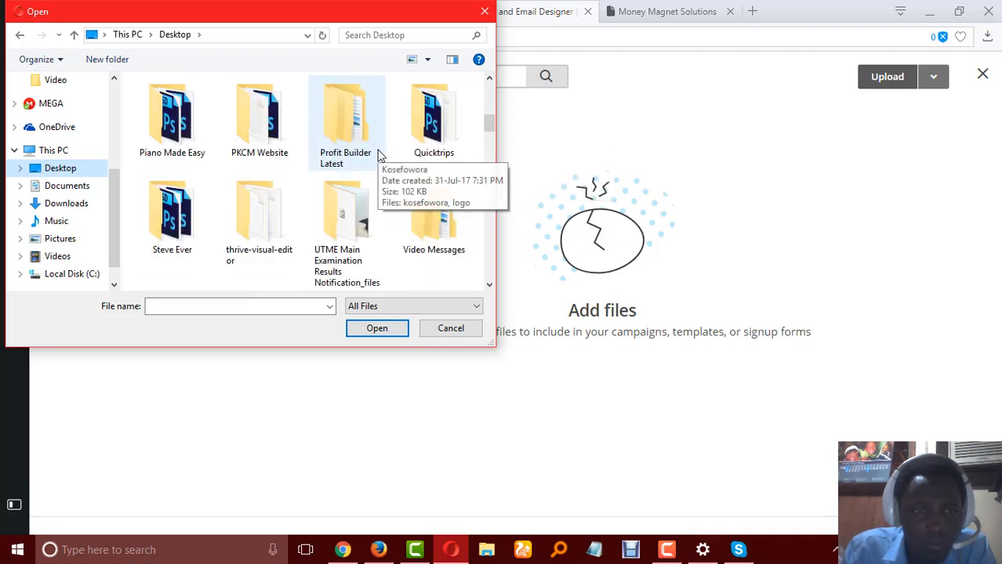
scroll(379, 156, "down", 1)
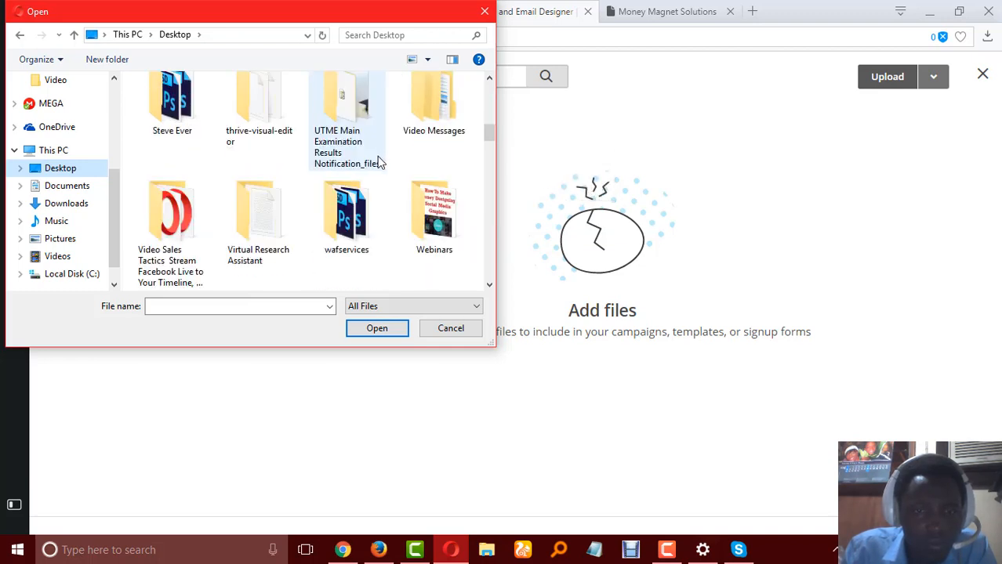
double_click(172, 100)
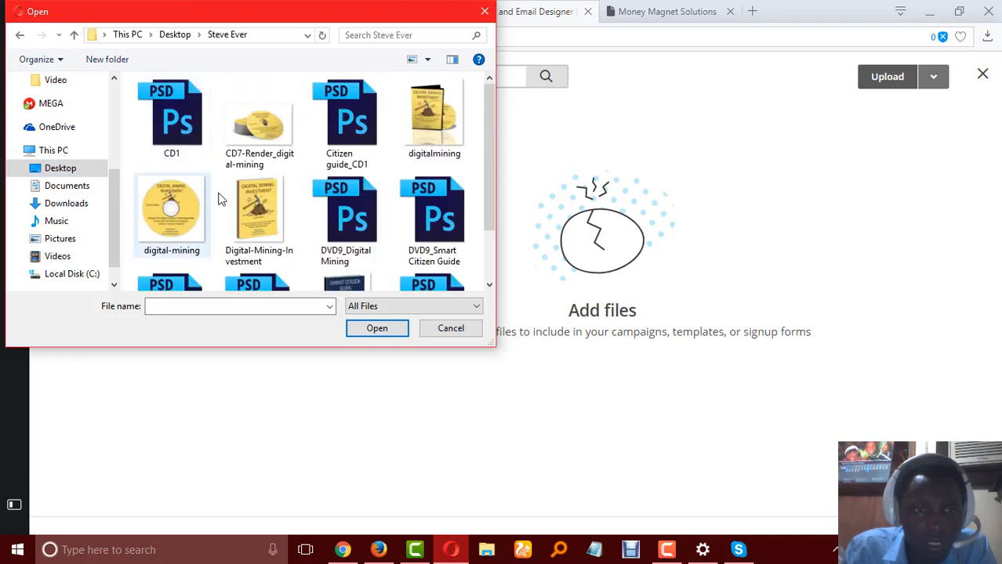
Select the digitalmining image in the folder and upload it to the Content Manager.
scroll(298, 200, "down", 1)
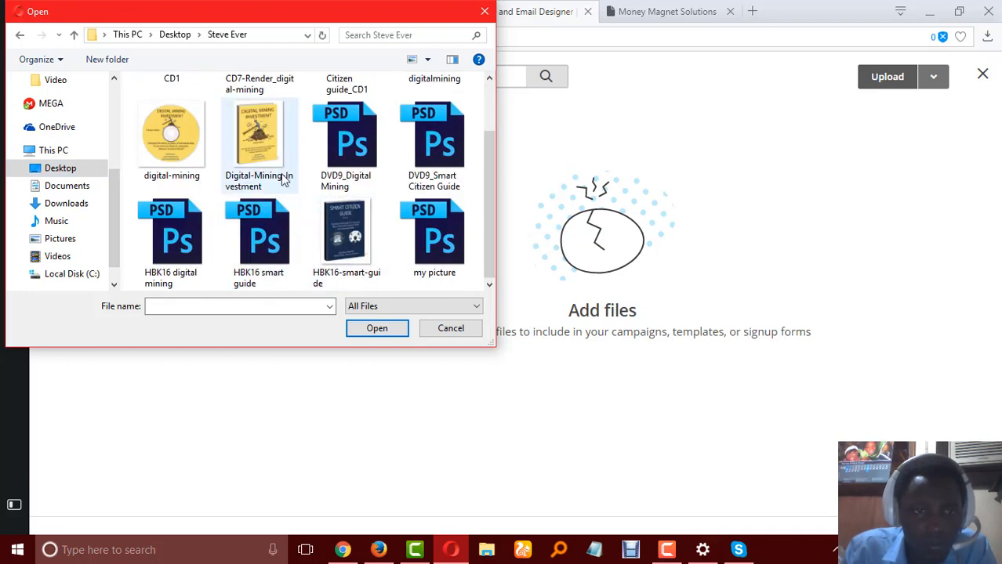
scroll(286, 188, "up", 1)
left_click(440, 128)
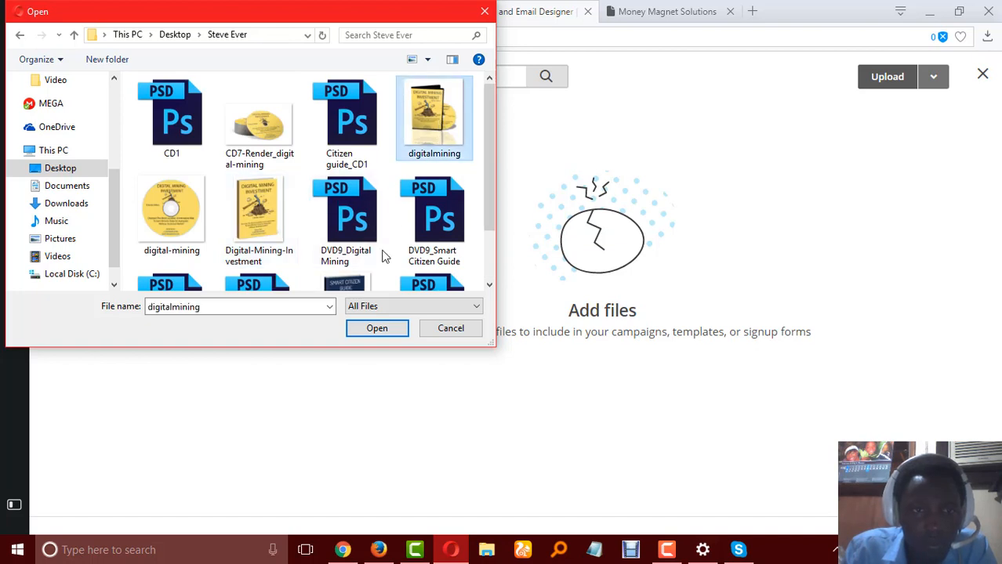
scroll(374, 232, "down", 1)
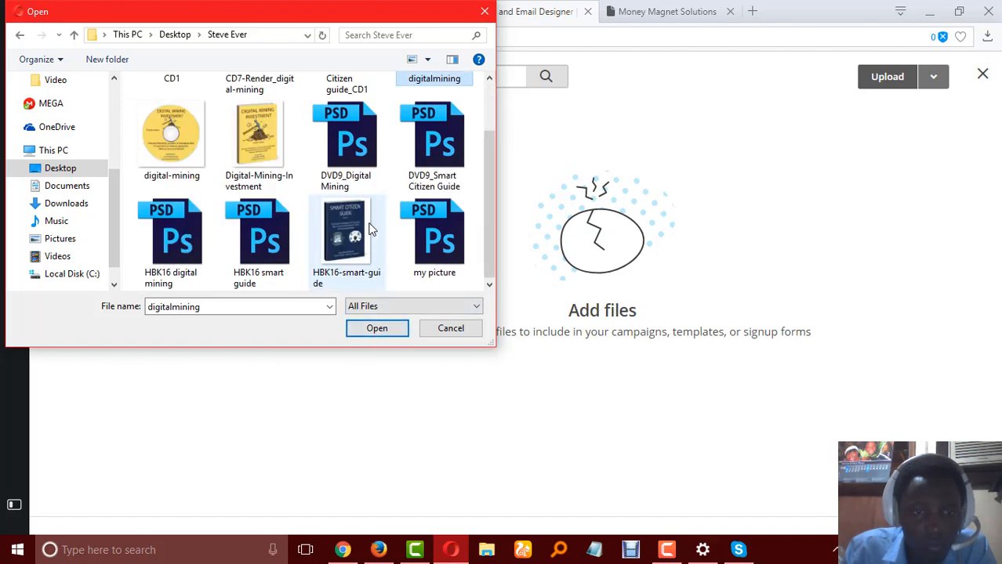
scroll(372, 228, "up", 1)
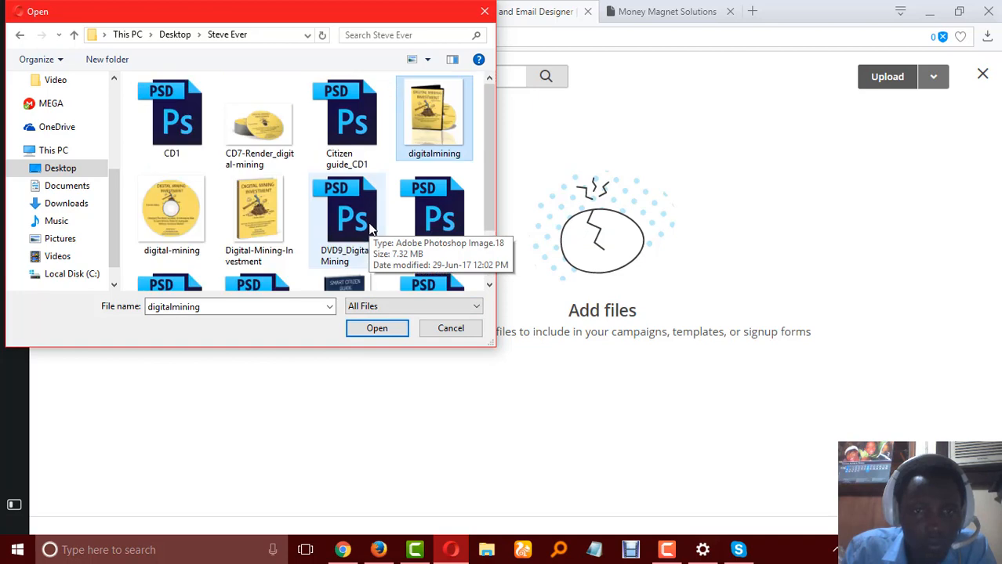
left_click(382, 332)
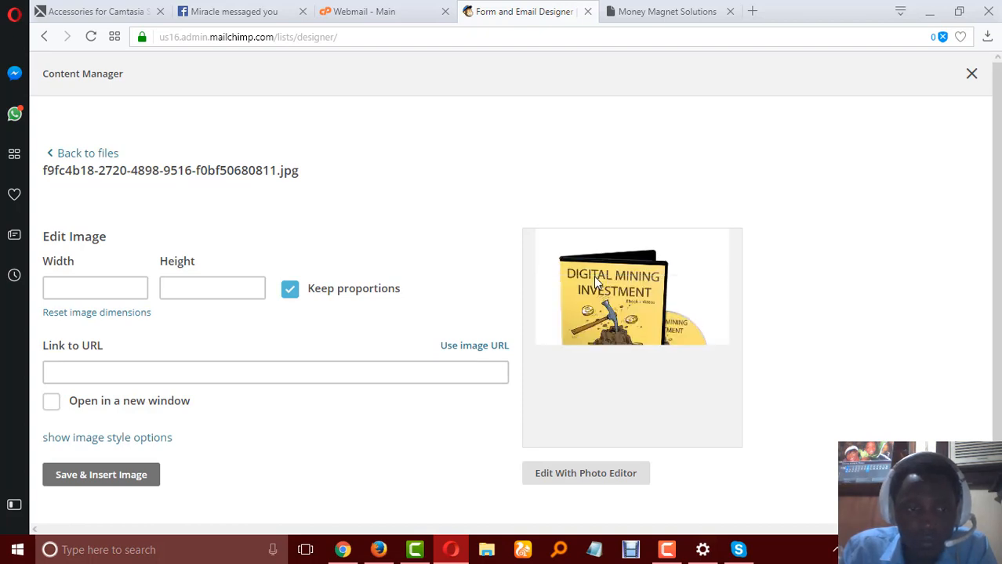
Try an image width of 500 with proportions kept.
scroll(330, 280, "down", 1)
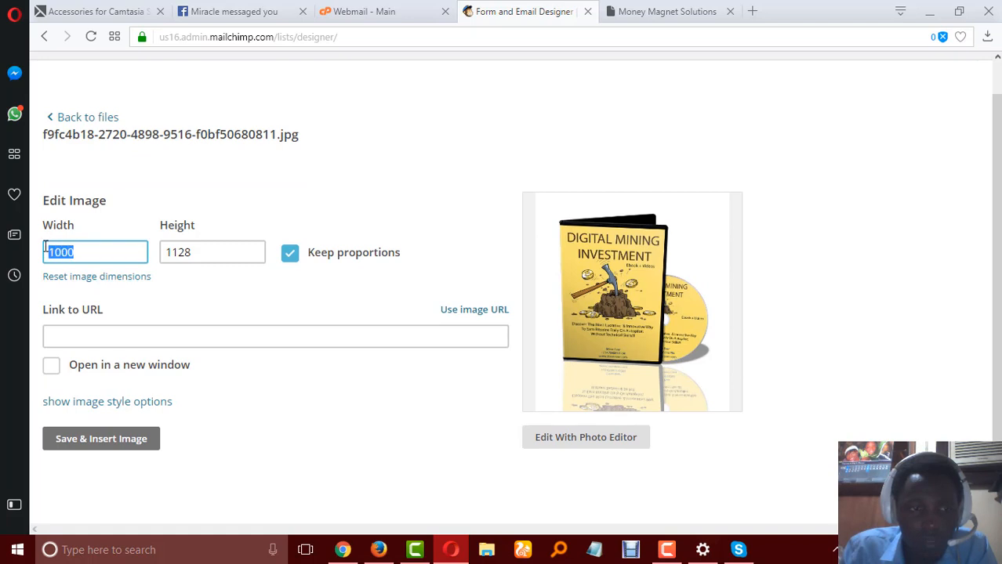
type("500")
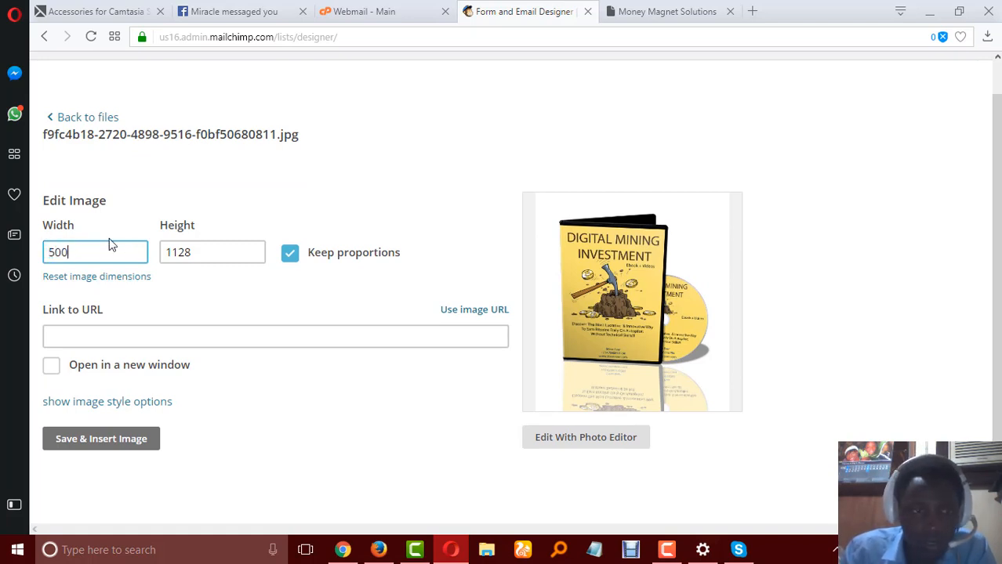
key("Tab")
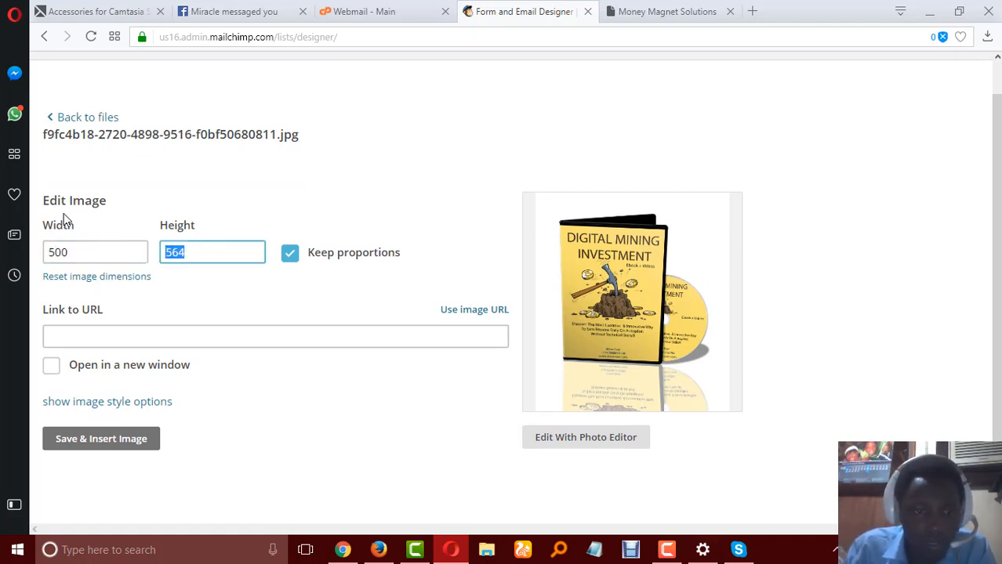
Set the image width to 450 with proportions kept and insert the image as the form header.
left_click(90, 250)
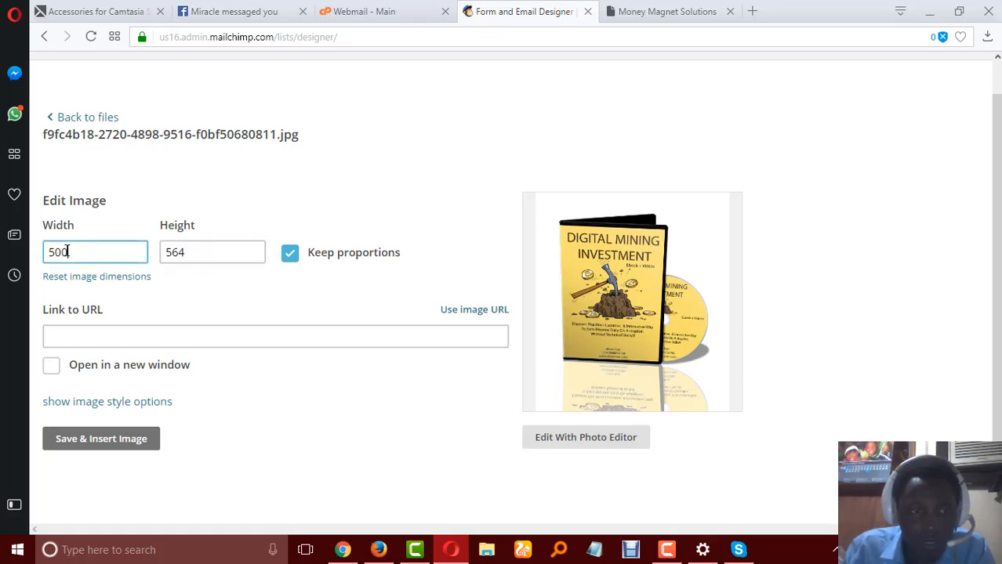
type("450")
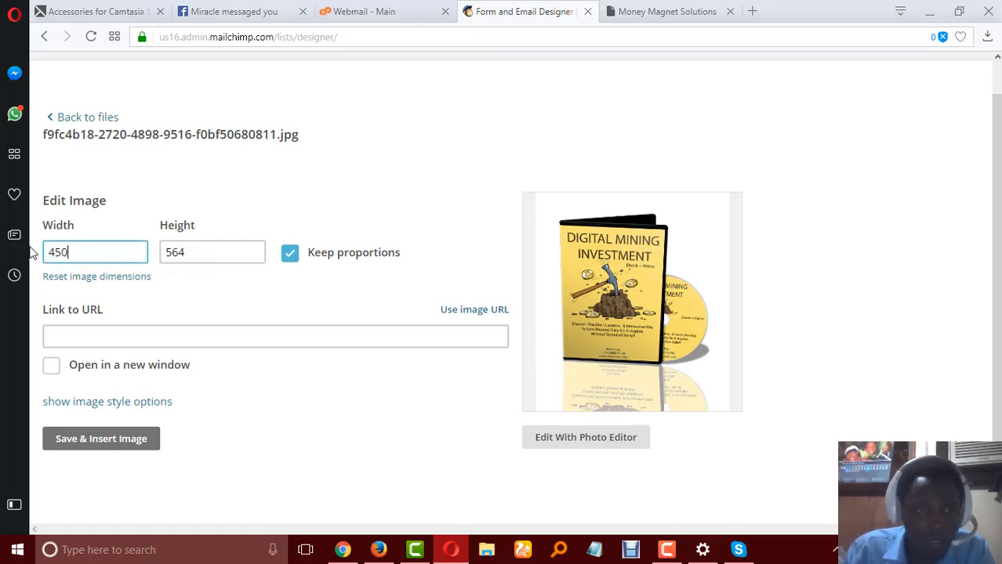
key("Tab")
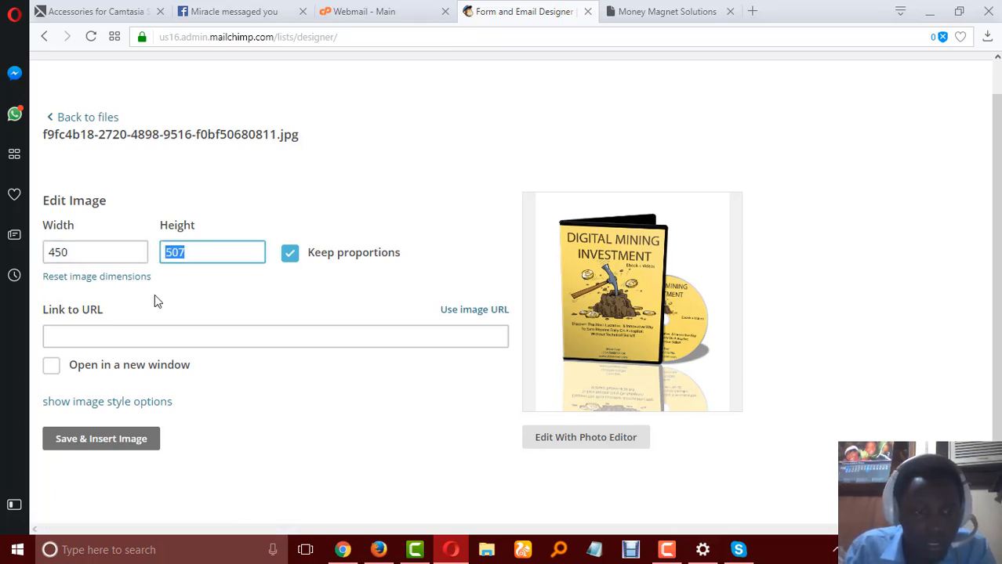
left_click(111, 443)
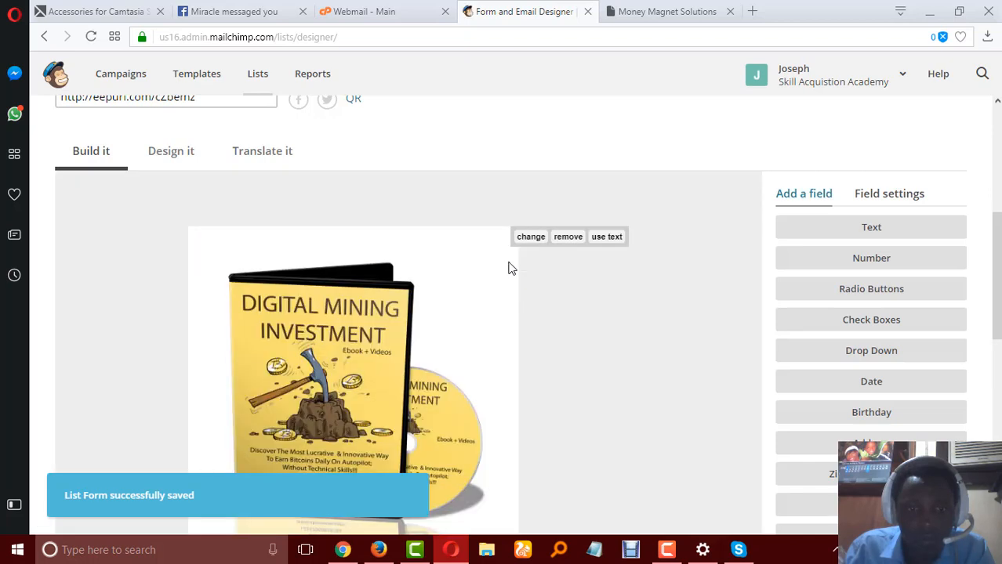
Review the header image above the form fields and start replacing it through the Content Manager.
scroll(509, 268, "down", 3)
scroll(508, 268, "down", 1)
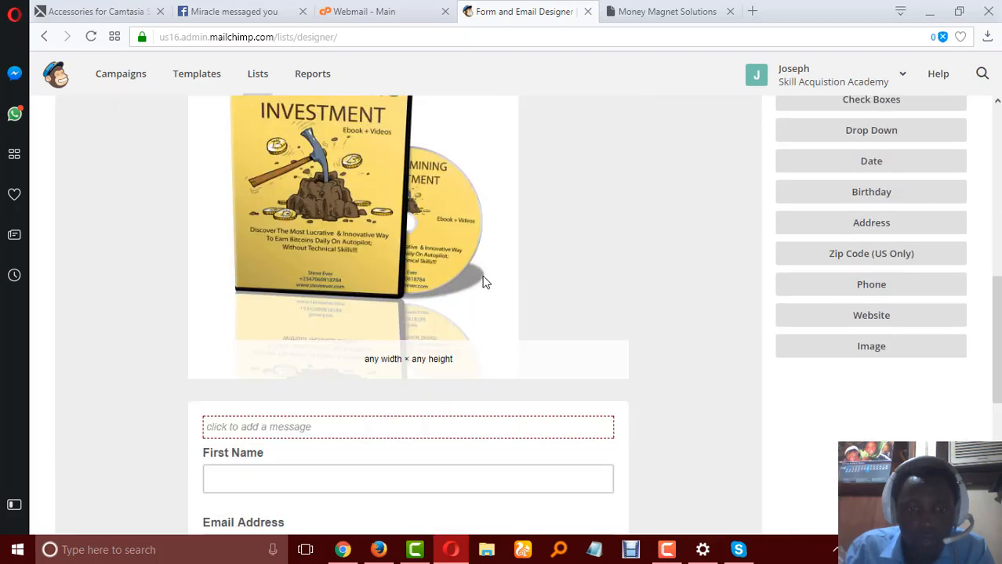
scroll(392, 302, "up", 2)
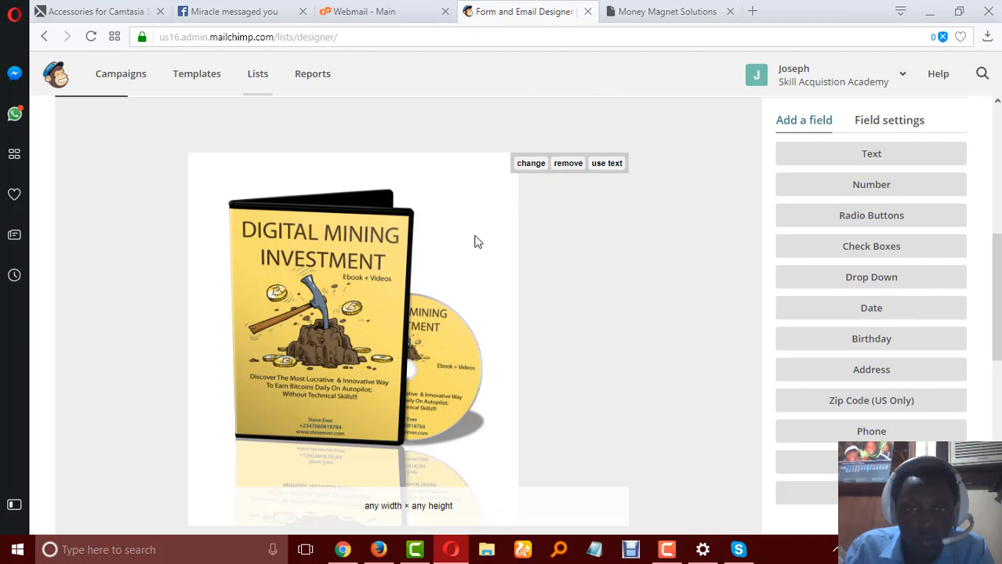
scroll(457, 255, "down", 3)
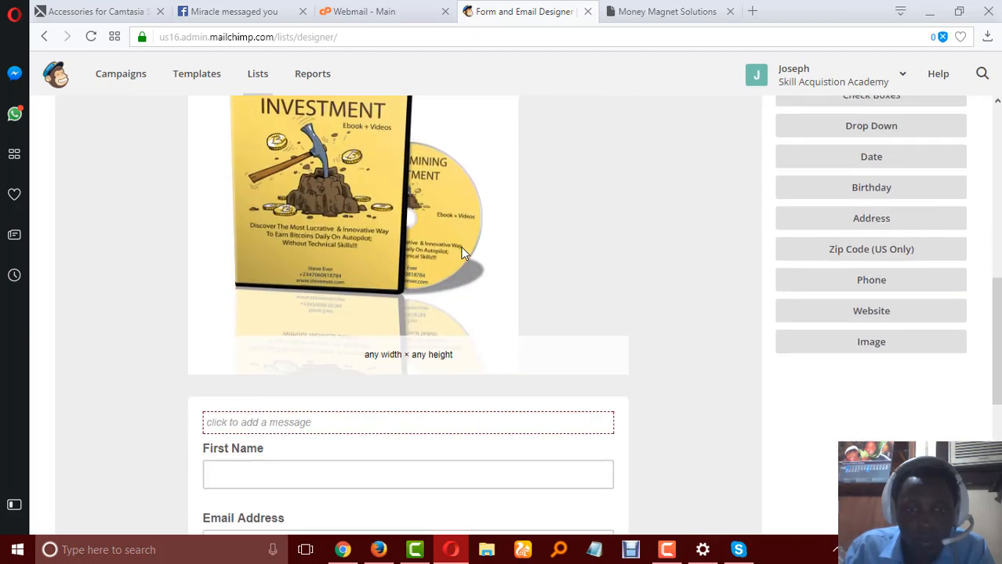
scroll(396, 284, "up", 3)
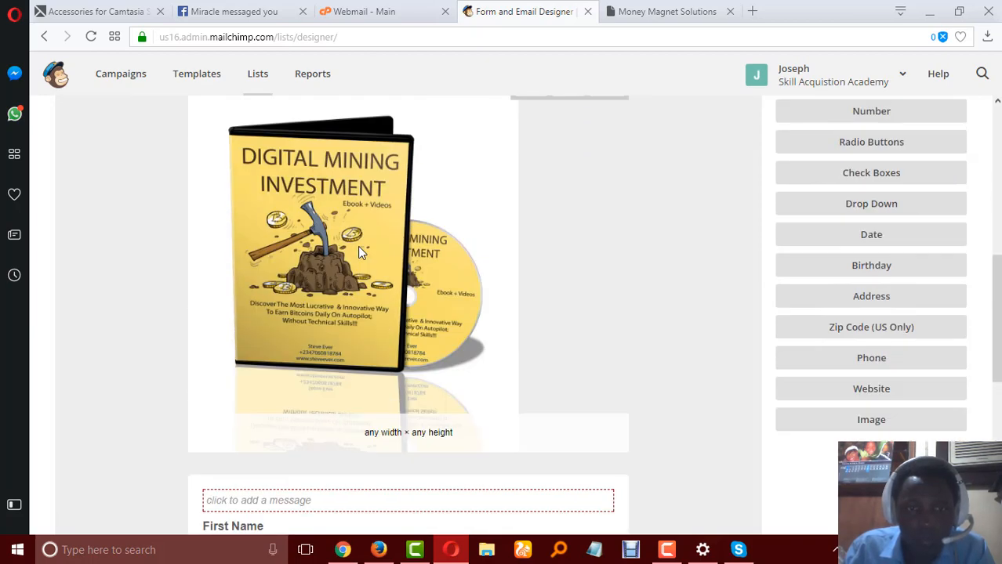
left_click(530, 168)
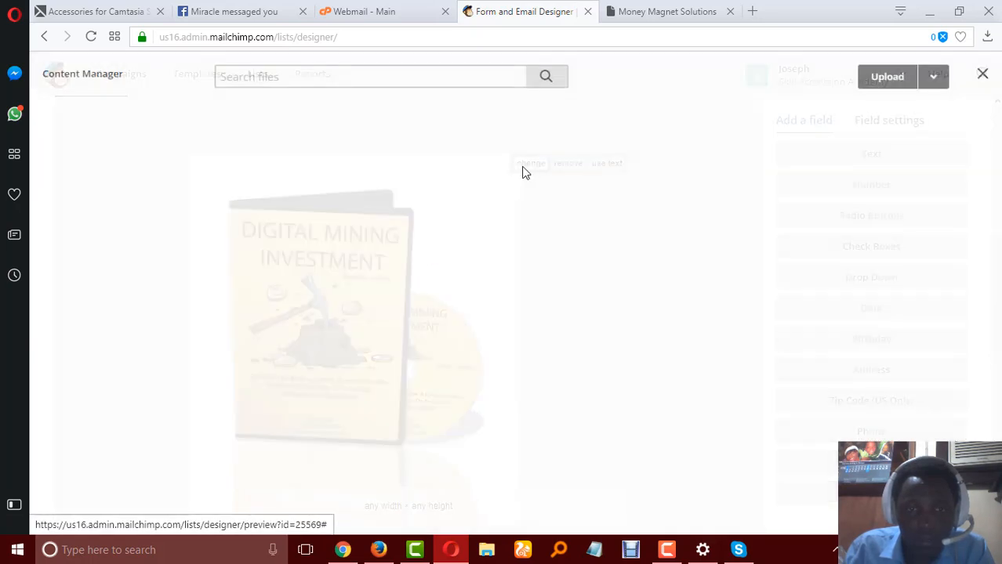
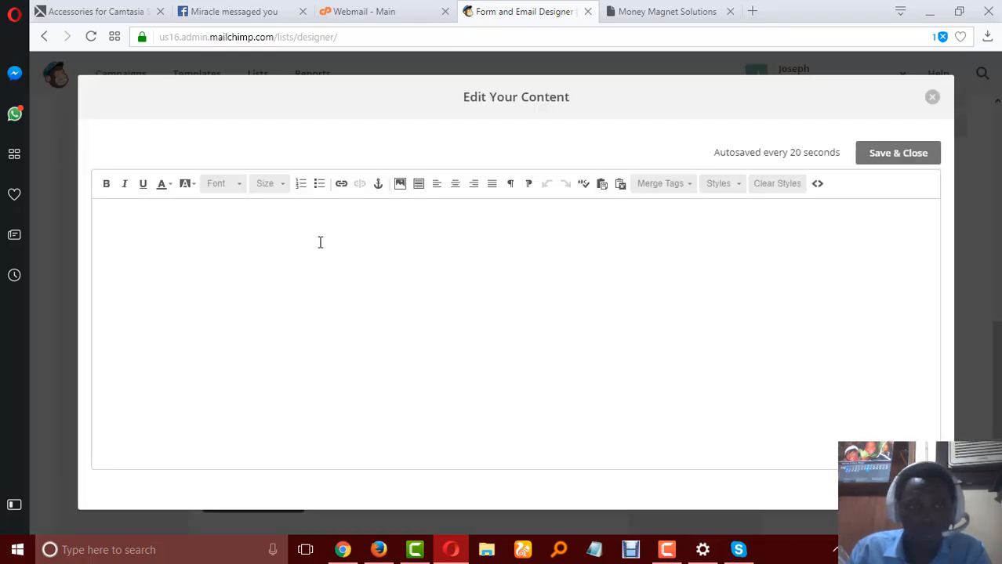
Write "Kindly fill in your details below to receive this ebook" as the message above the form fields.
type("NDL")
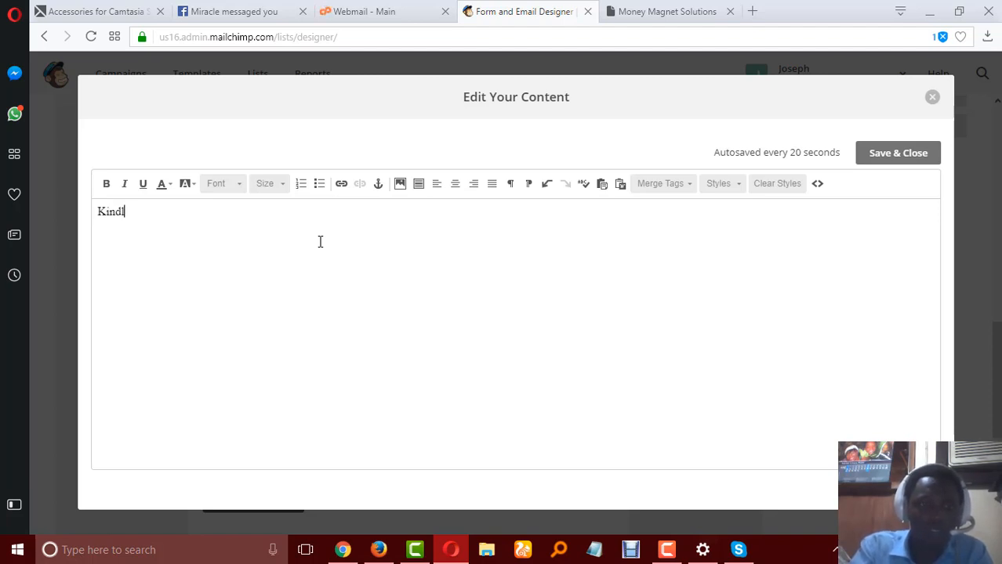
type("y fill yo")
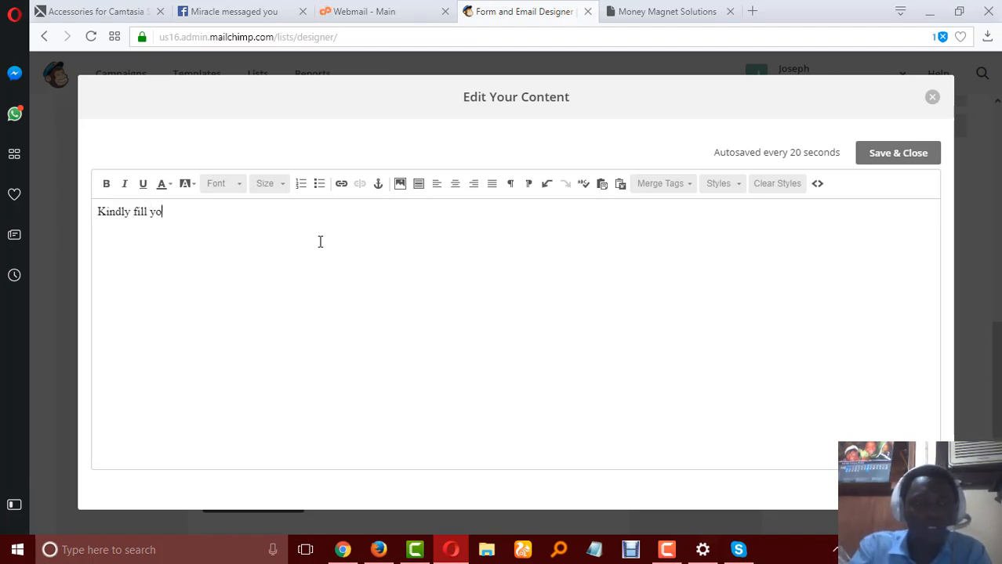
key("BackSpace")
key("BackSpace")
type("in your details below to receive this ebook")
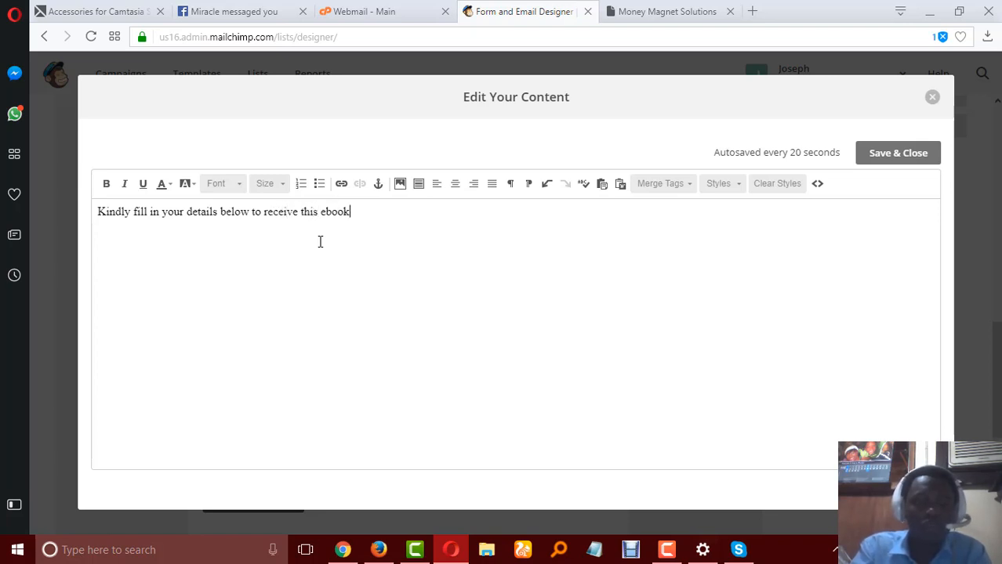
Centre and italicise the whole message, and save it to the form.
key("ctrl+a")
left_click(455, 187)
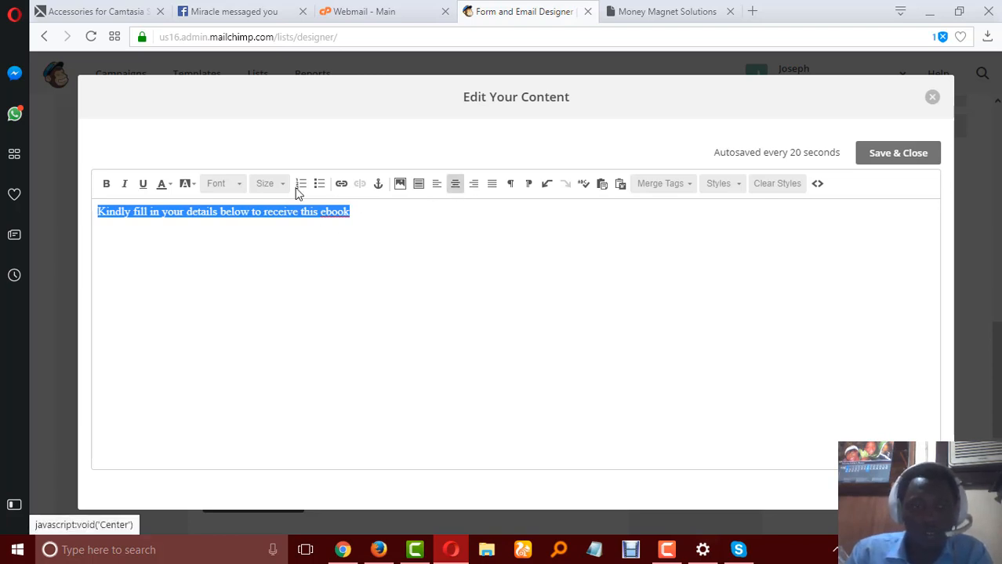
left_click(124, 183)
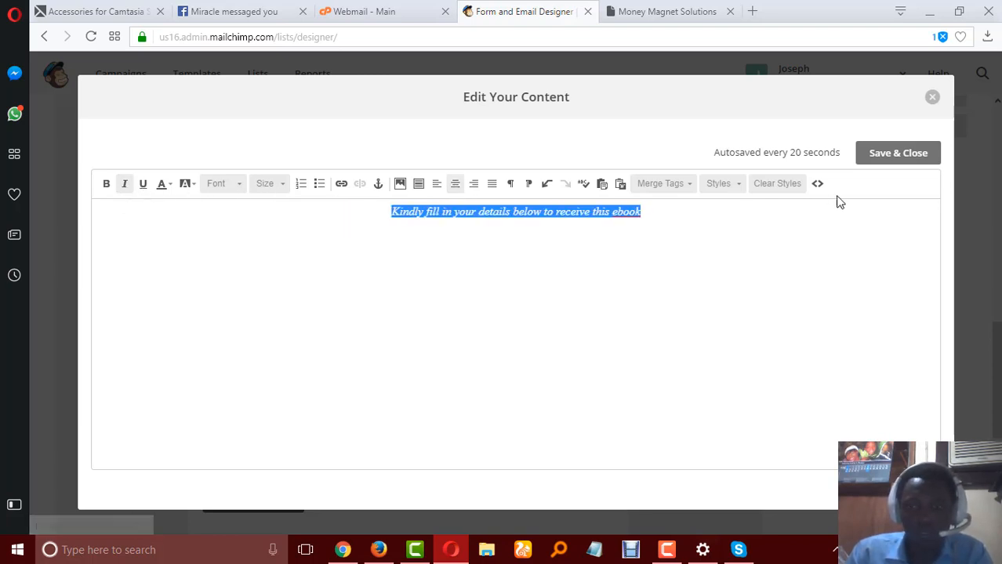
left_click(890, 153)
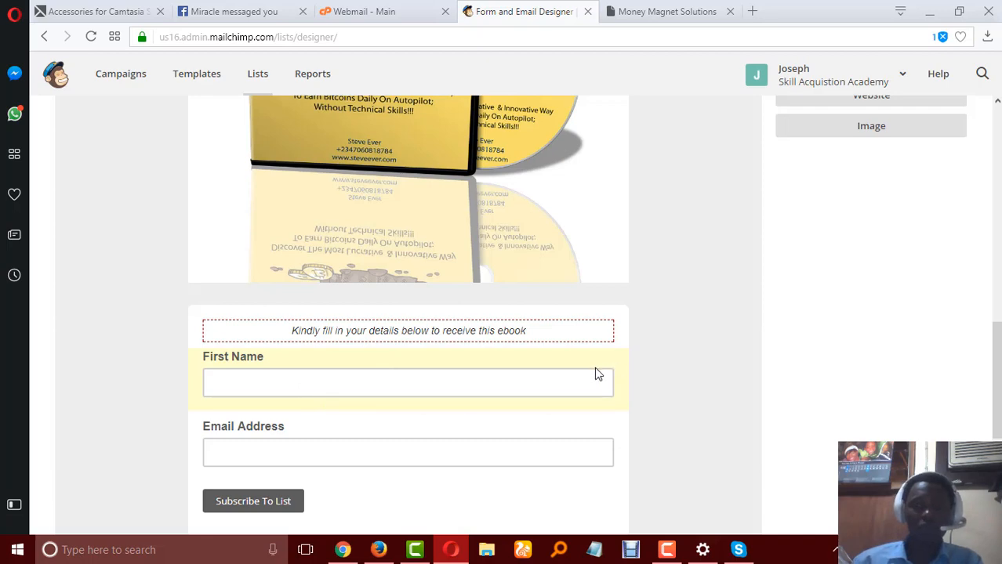
Add a text field to the signup form and select the new untitled field below Email Address.
scroll(437, 391, "down", 1)
scroll(782, 277, "up", 5)
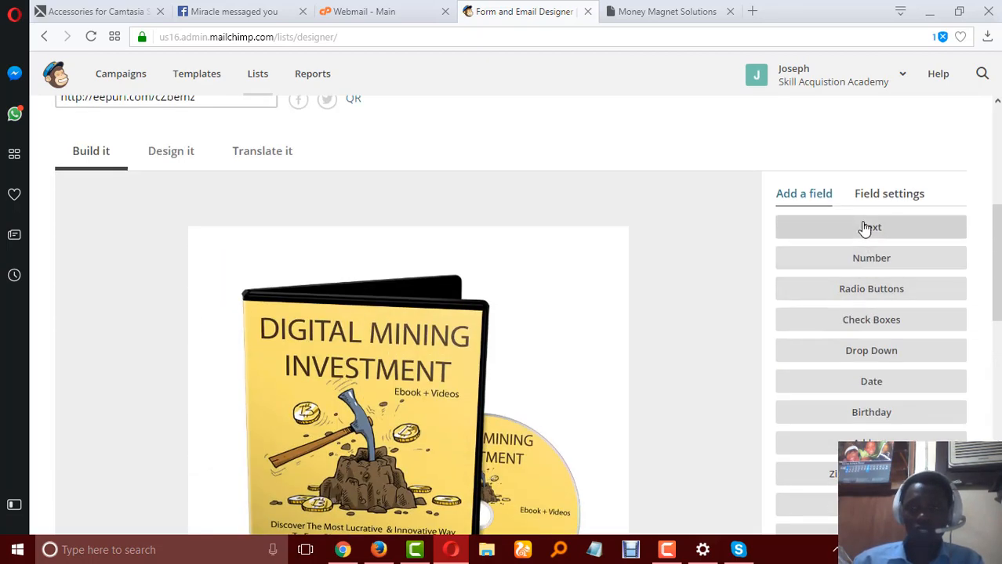
scroll(818, 330, "down", 7)
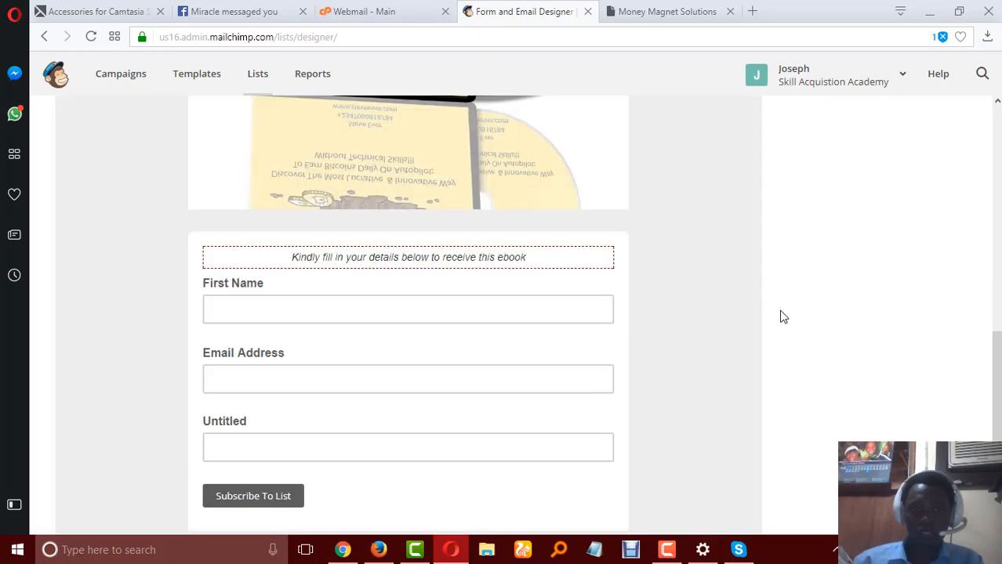
left_click(245, 421)
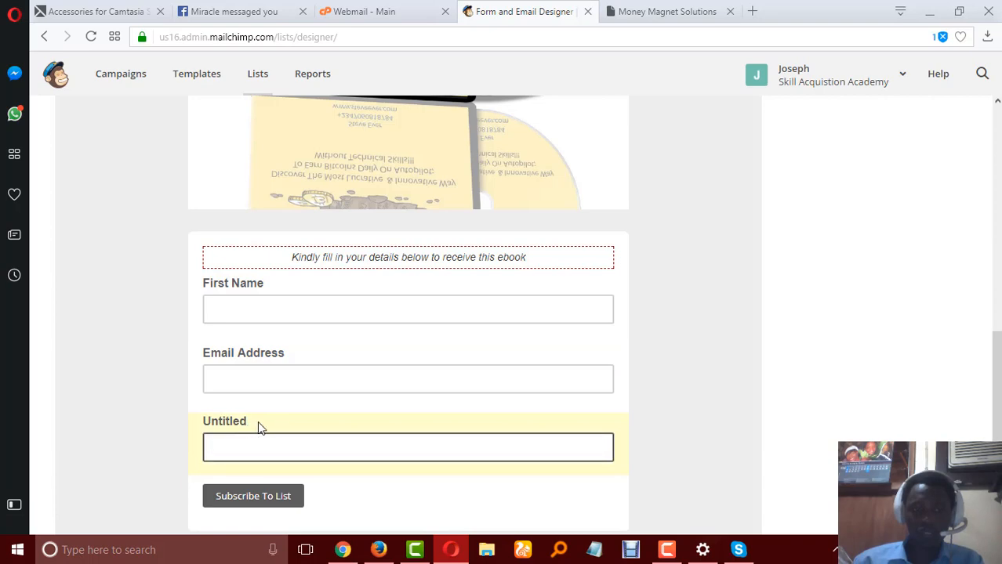
Open the field settings and compare the label, tag and visibility options shown with the untitled field in the form.
scroll(847, 351, "up", 5)
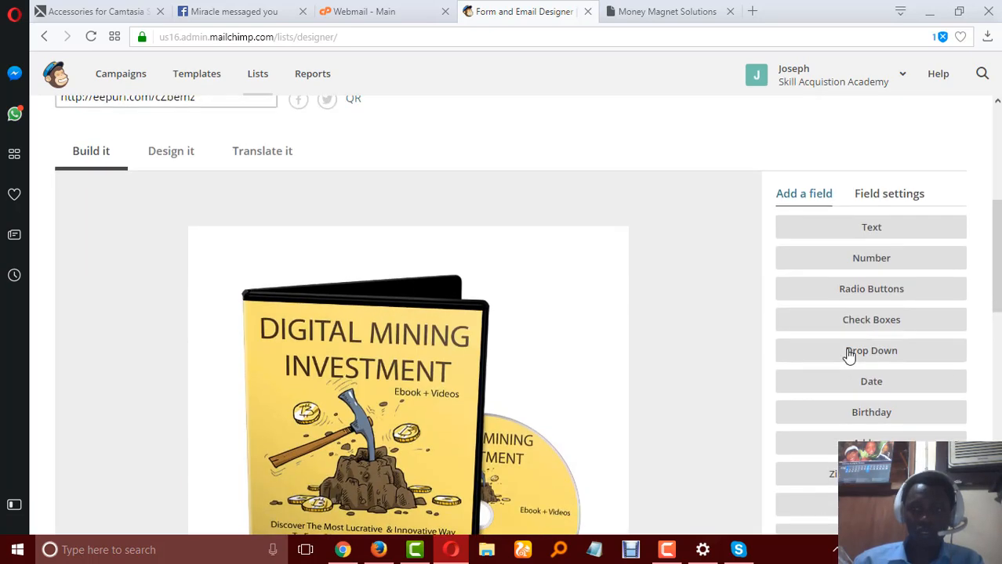
scroll(847, 354, "down", 8)
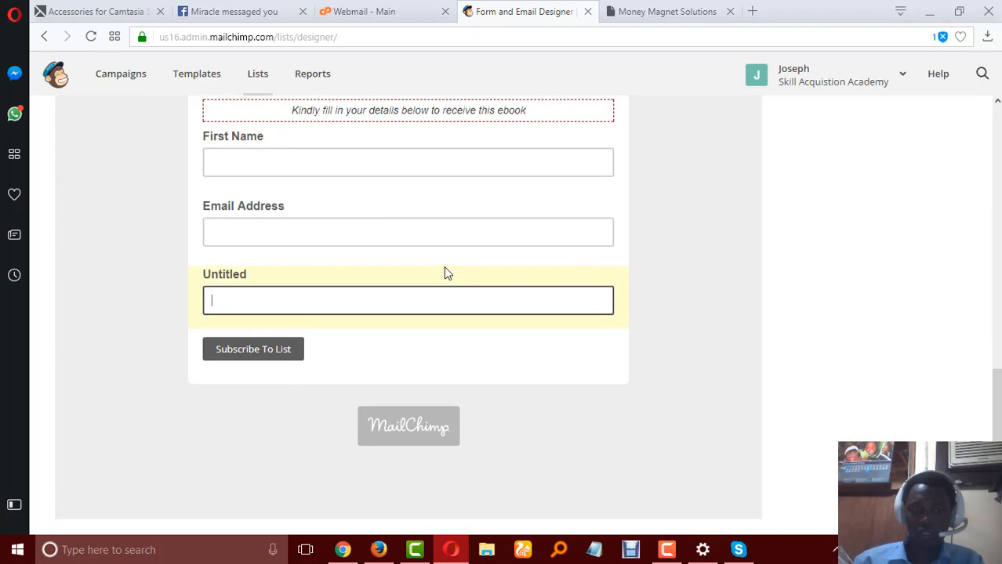
scroll(885, 249, "up", 8)
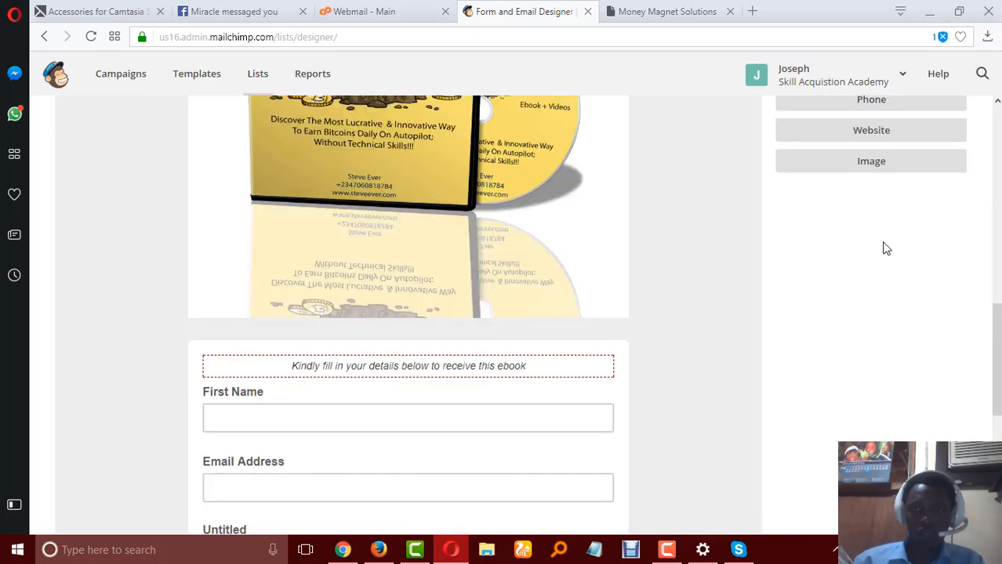
scroll(901, 205, "up", 2)
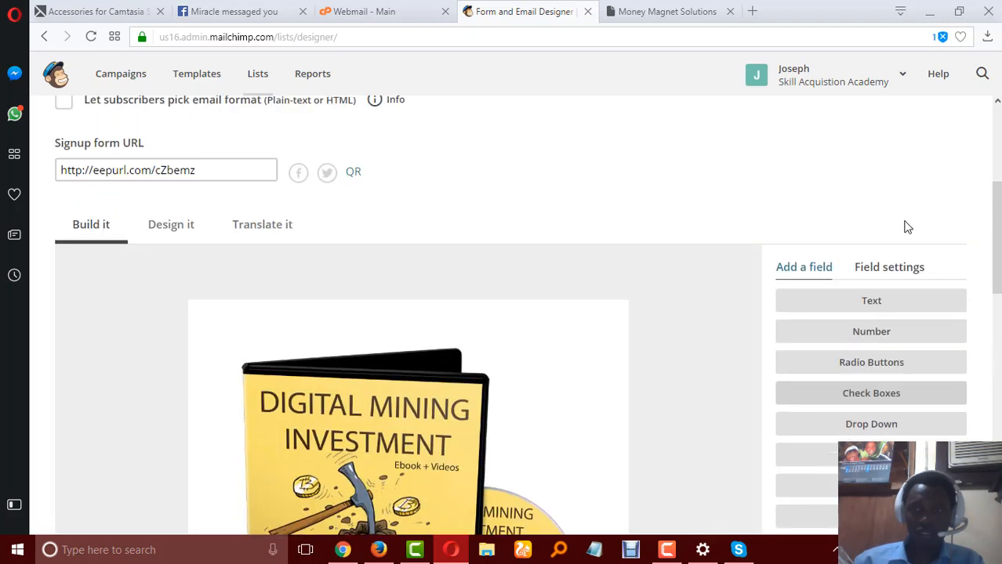
left_click(892, 271)
scroll(790, 341, "down", 8)
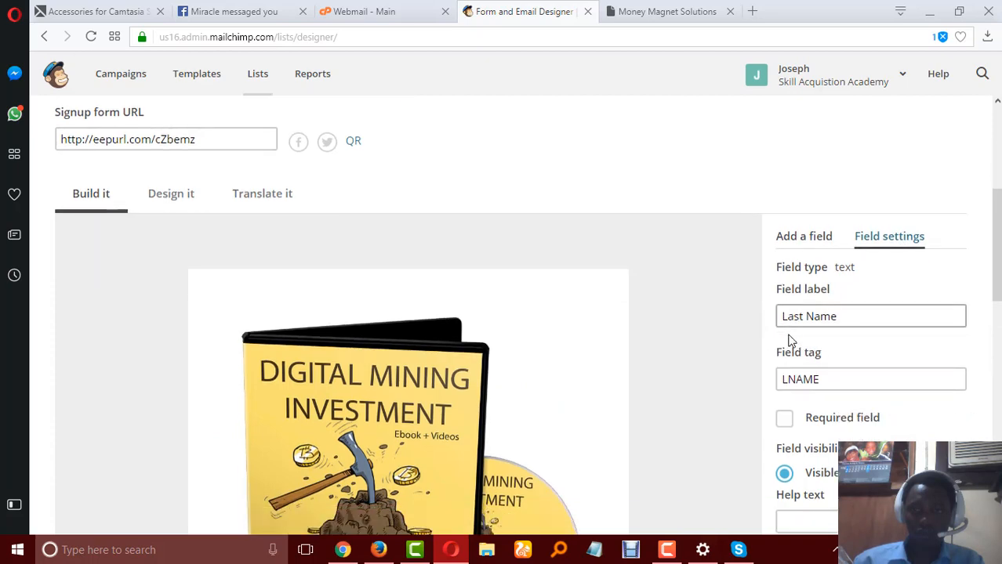
scroll(790, 341, "down", 2)
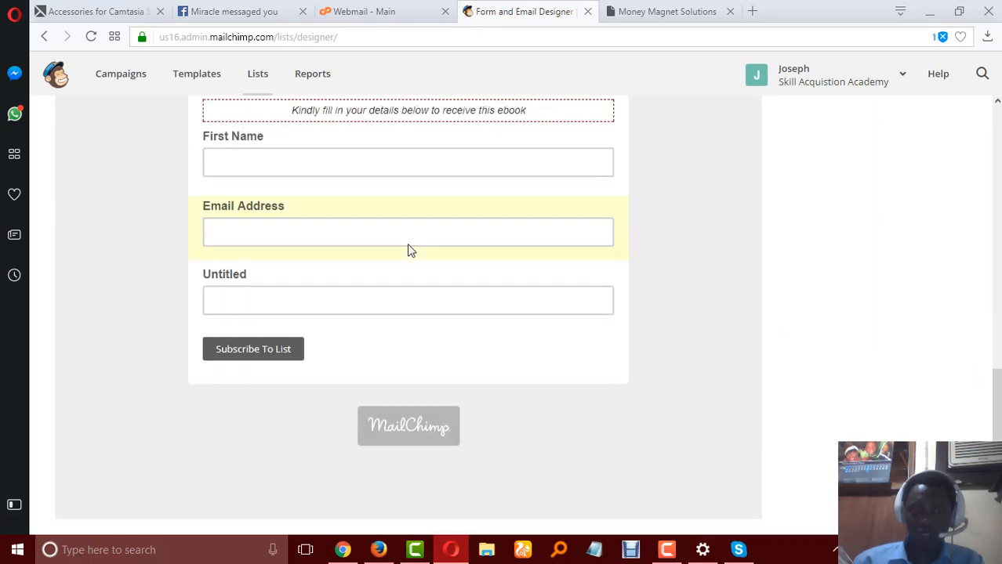
scroll(870, 212, "up", 8)
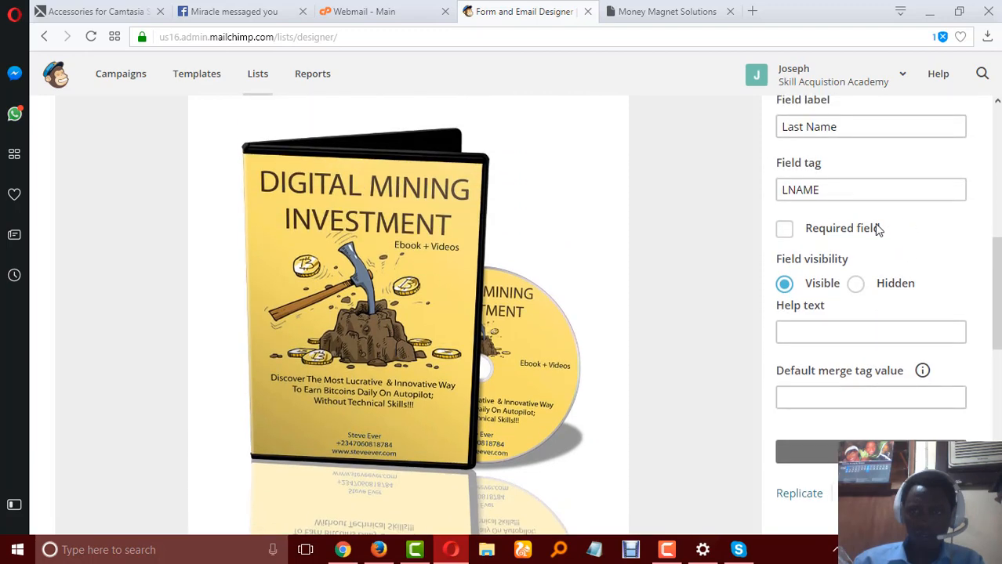
scroll(876, 228, "up", 1)
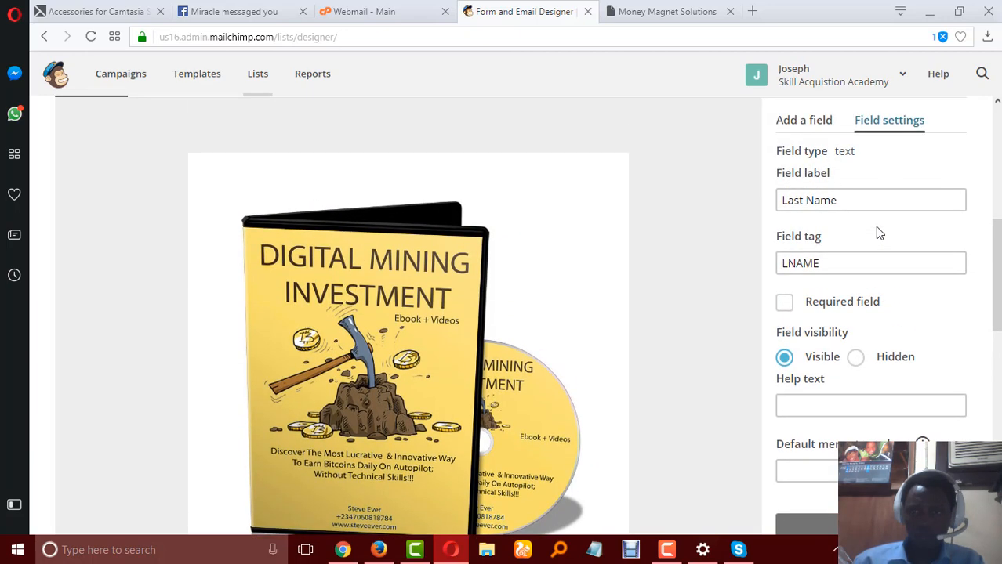
scroll(878, 232, "down", 7)
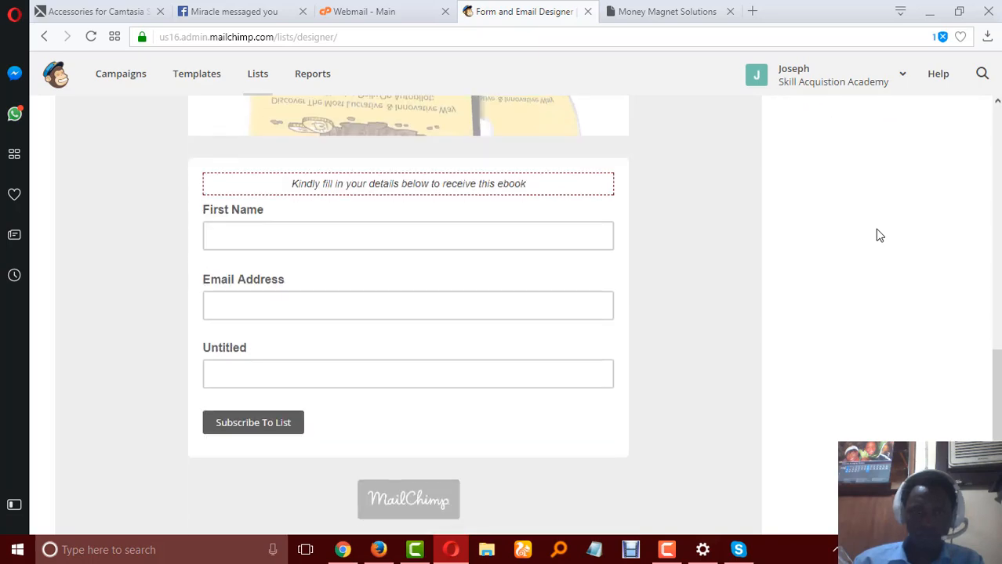
scroll(878, 235, "down", 1)
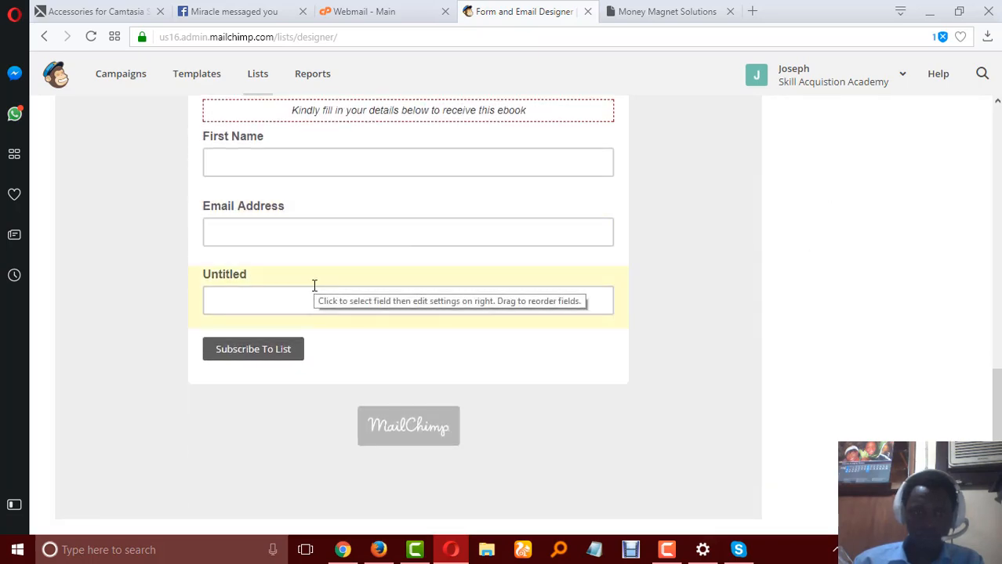
scroll(757, 284, "up", 7)
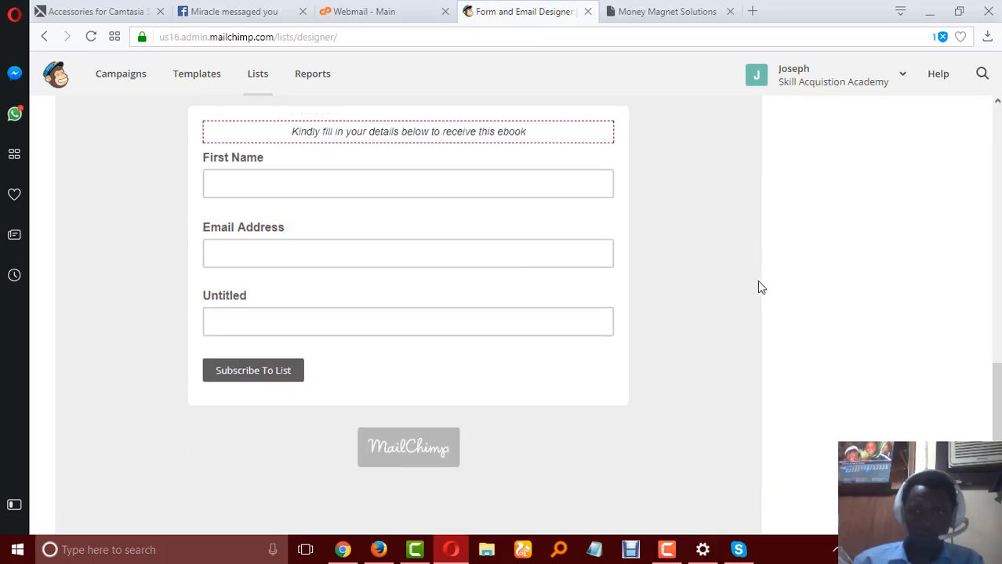
scroll(800, 254, "up", 3)
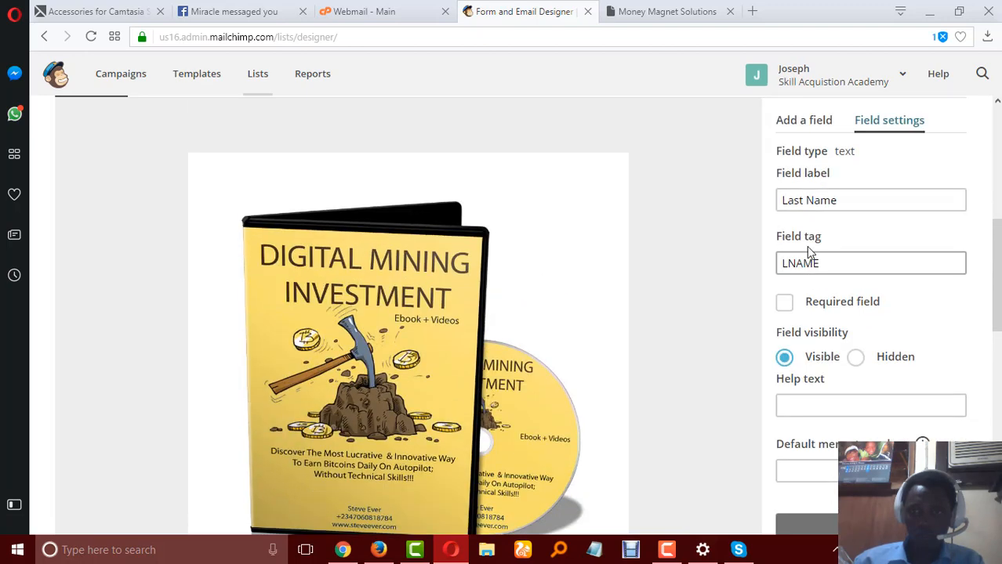
Change the field label in the field settings to Telephone.
left_click(844, 197)
double_click(842, 200)
left_click(842, 199)
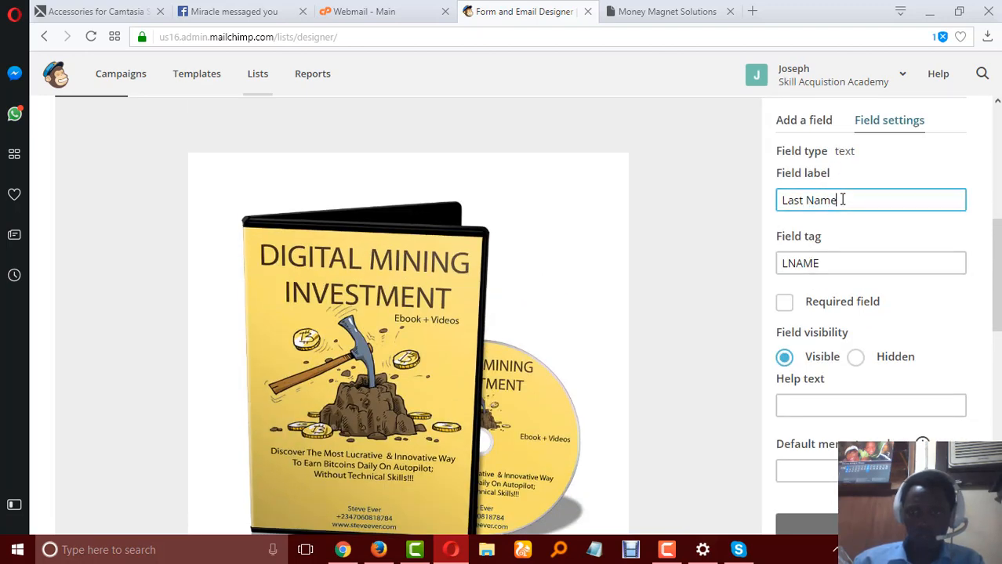
scroll(863, 220, "down", 5)
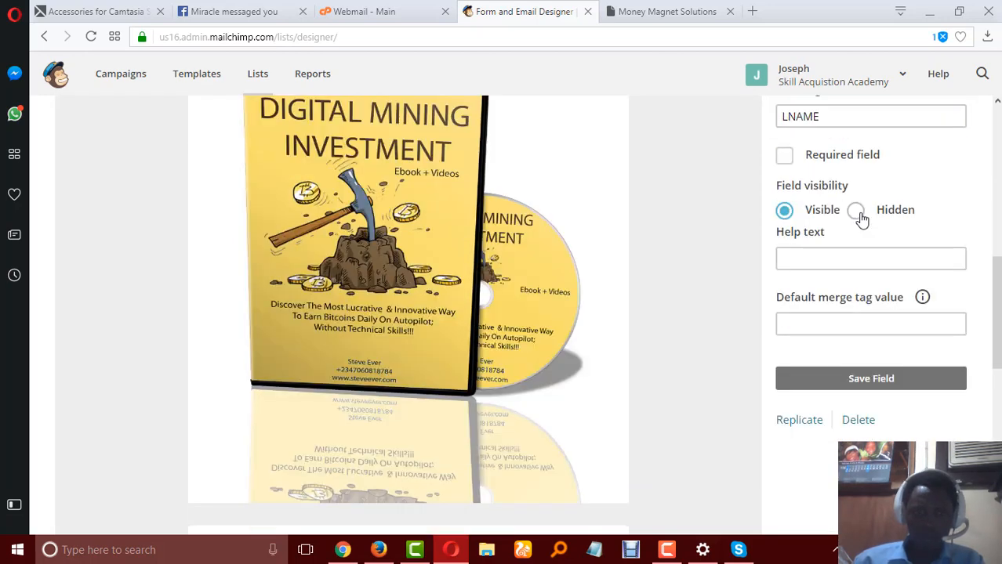
scroll(859, 218, "up", 5)
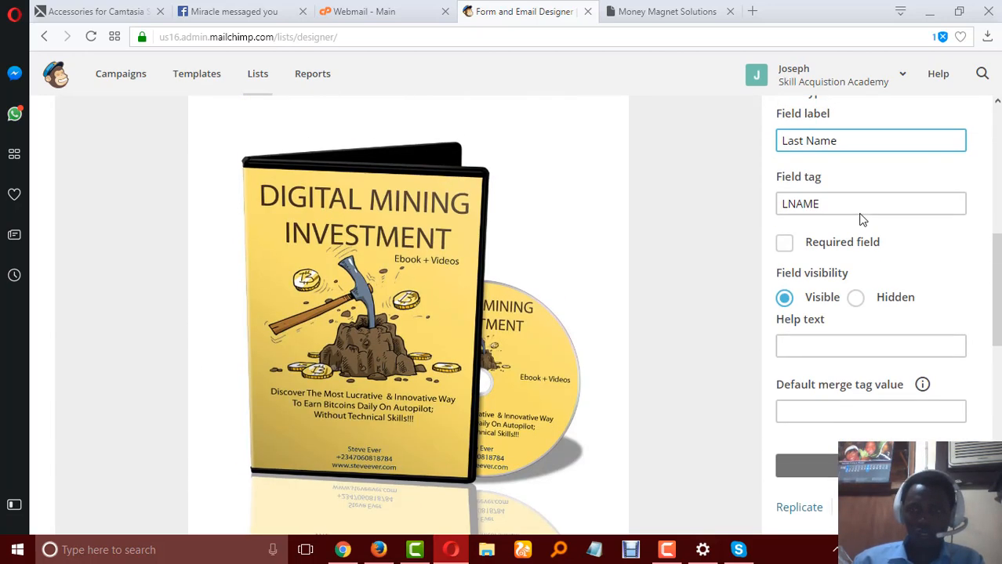
left_click_drag(841, 274, 768, 275)
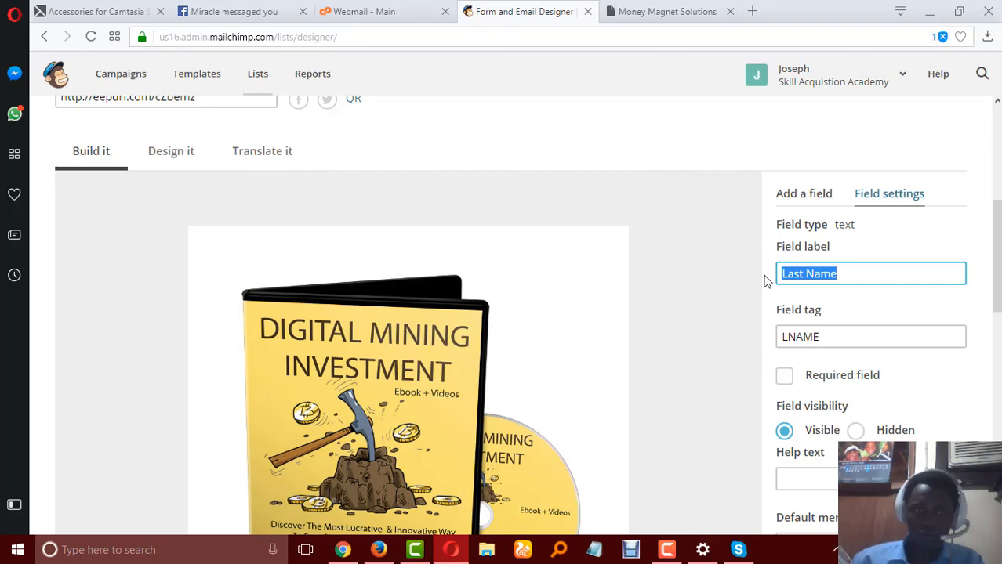
type("Tele")
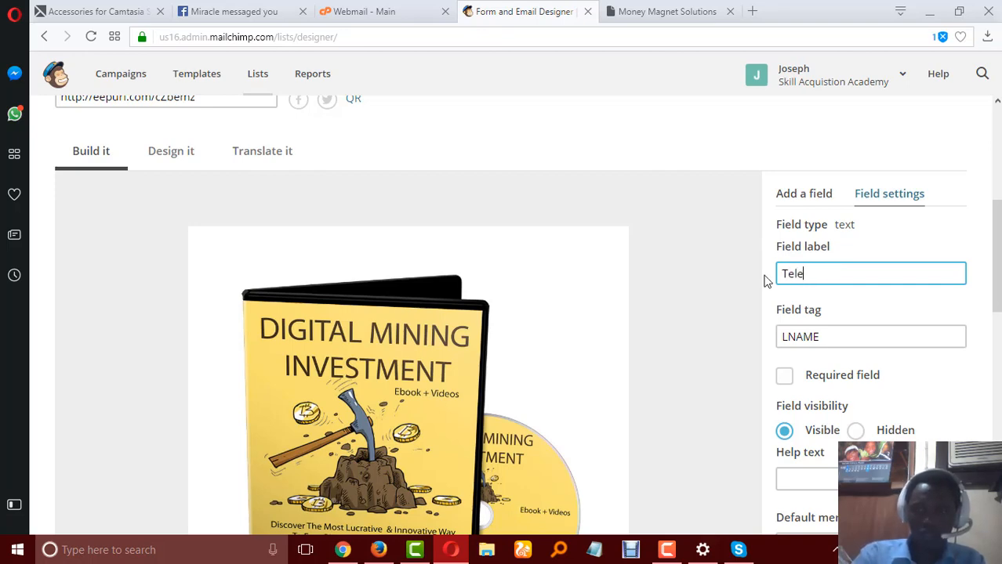
type("phone")
key("ctrl+minus")
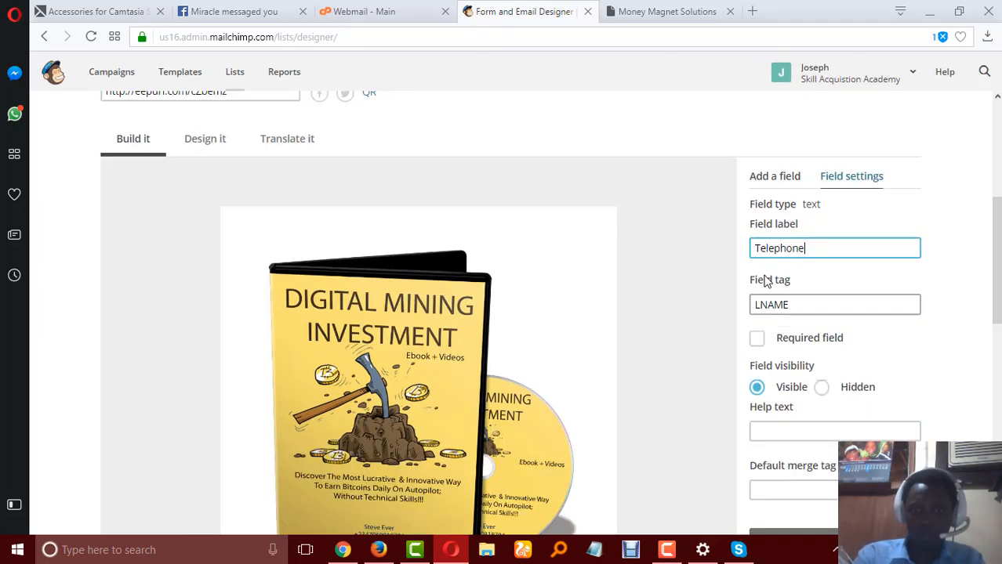
key("ctrl+minus")
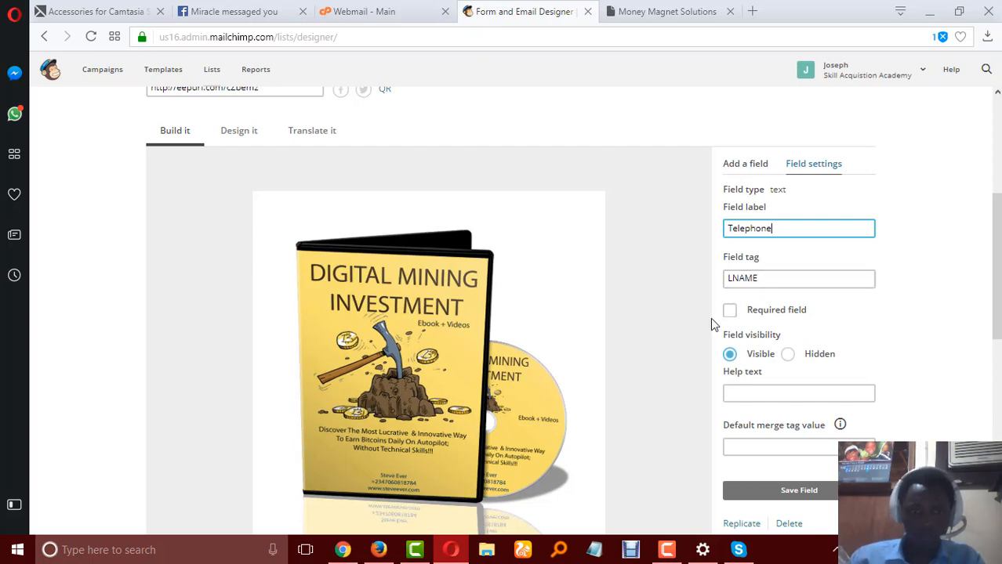
Make the Telephone field required, set its field tag to TEL, and save the field.
scroll(601, 345, "down", 3)
scroll(601, 345, "down", 5)
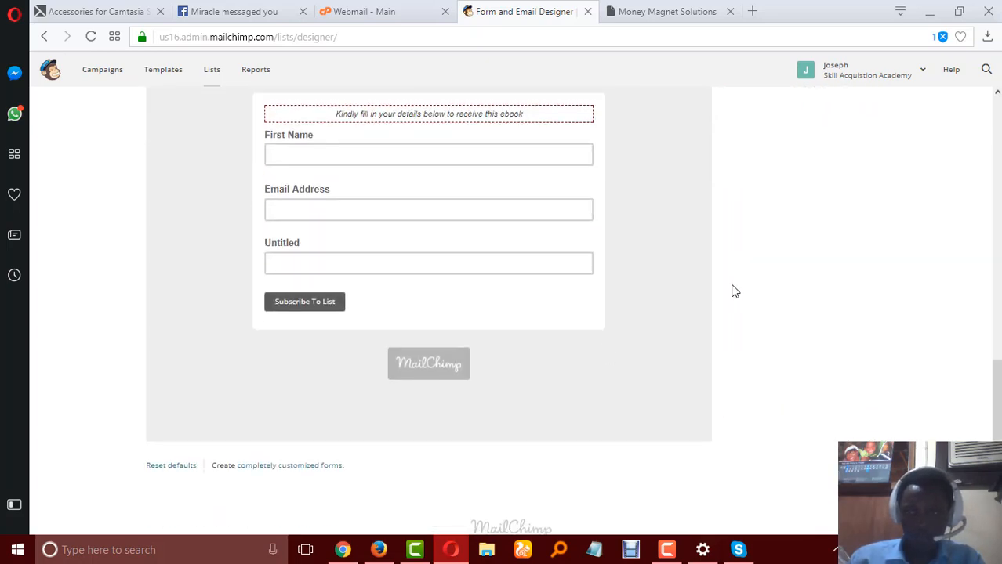
scroll(733, 289, "up", 3)
scroll(733, 289, "up", 2)
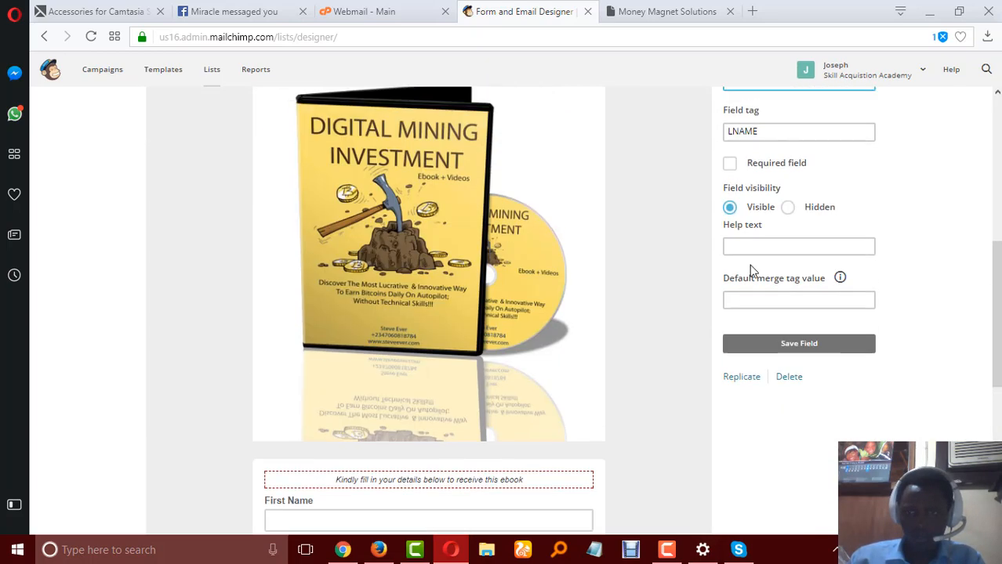
left_click(730, 167)
left_click_drag(771, 131, 693, 134)
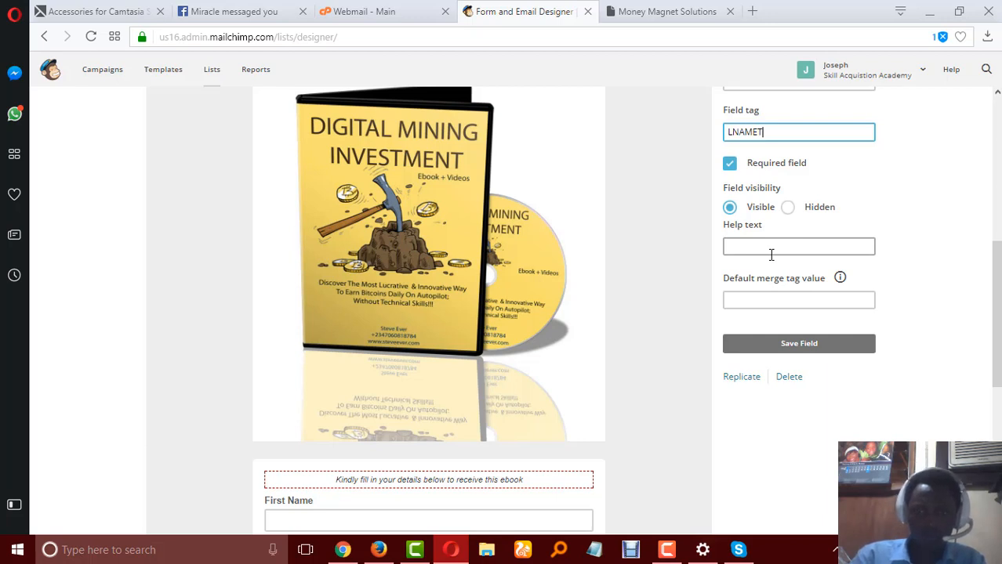
key("Right")
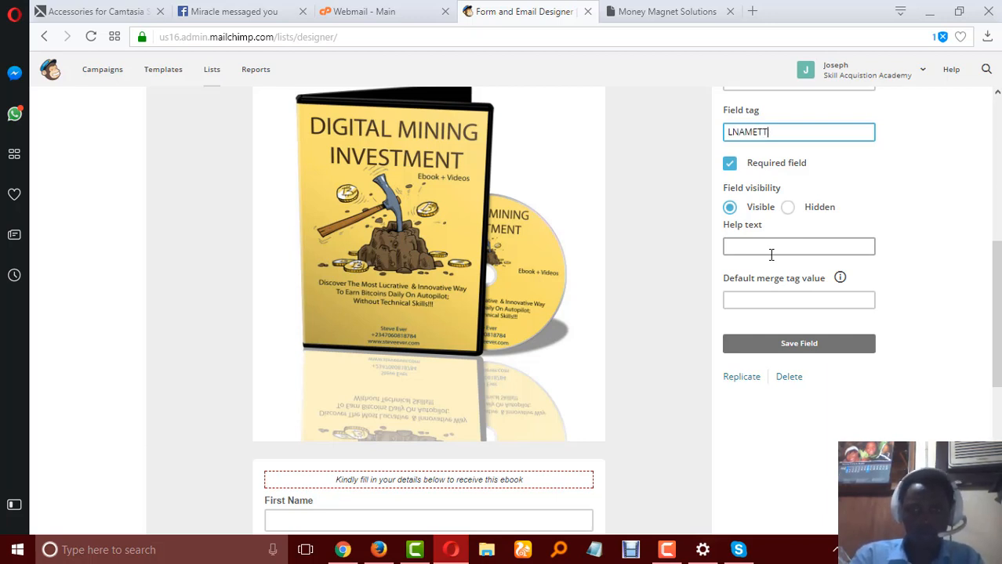
key("BackSpace")
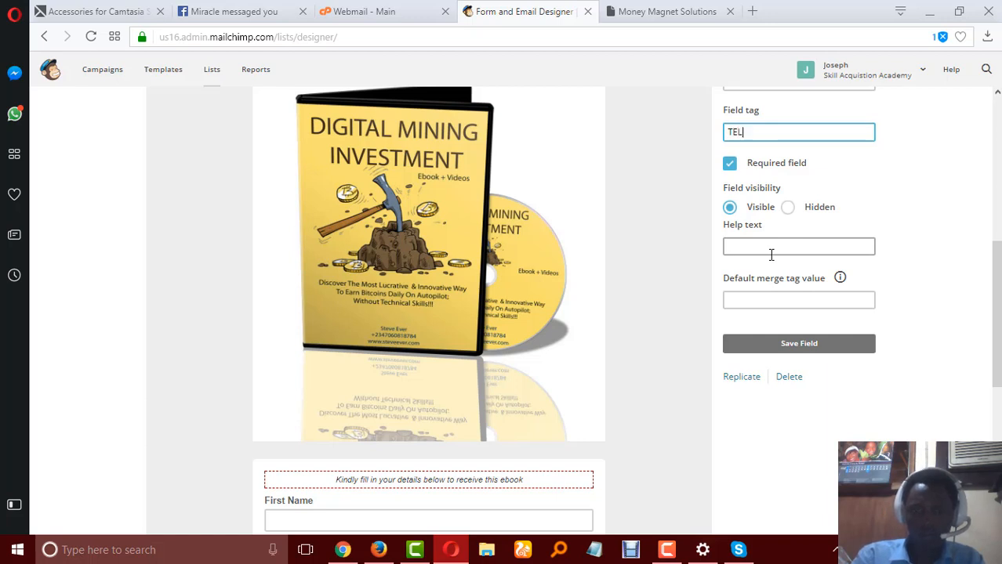
left_click(748, 351)
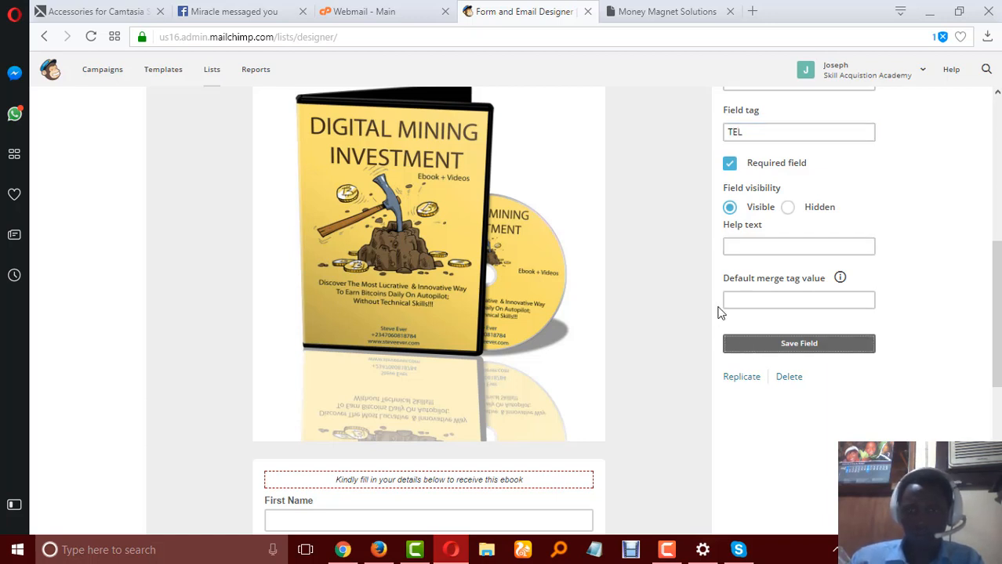
Review the signup form from its header image down to the Telephone field and the subscribe button.
scroll(682, 319, "down", 4)
left_click(307, 341)
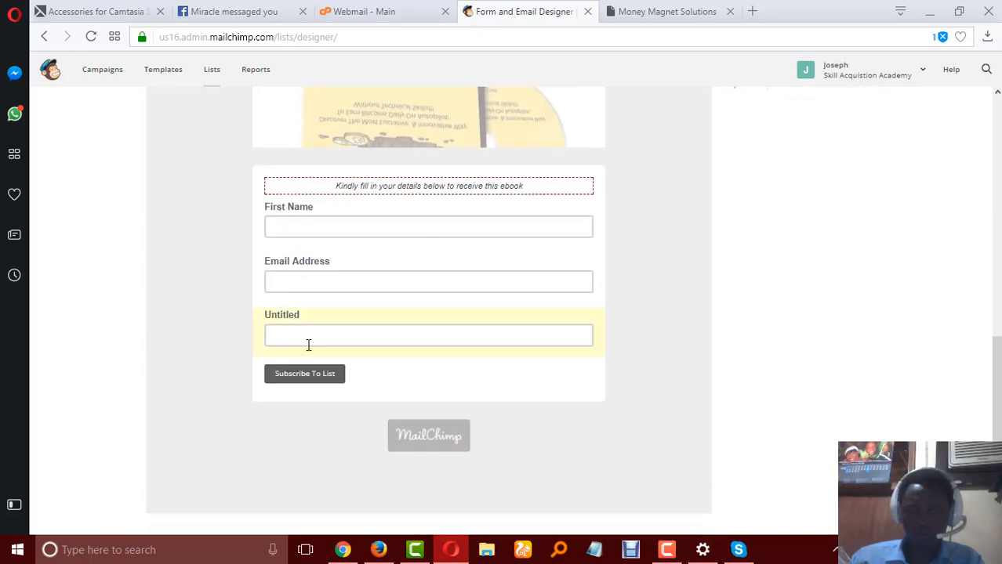
scroll(675, 291, "up", 6)
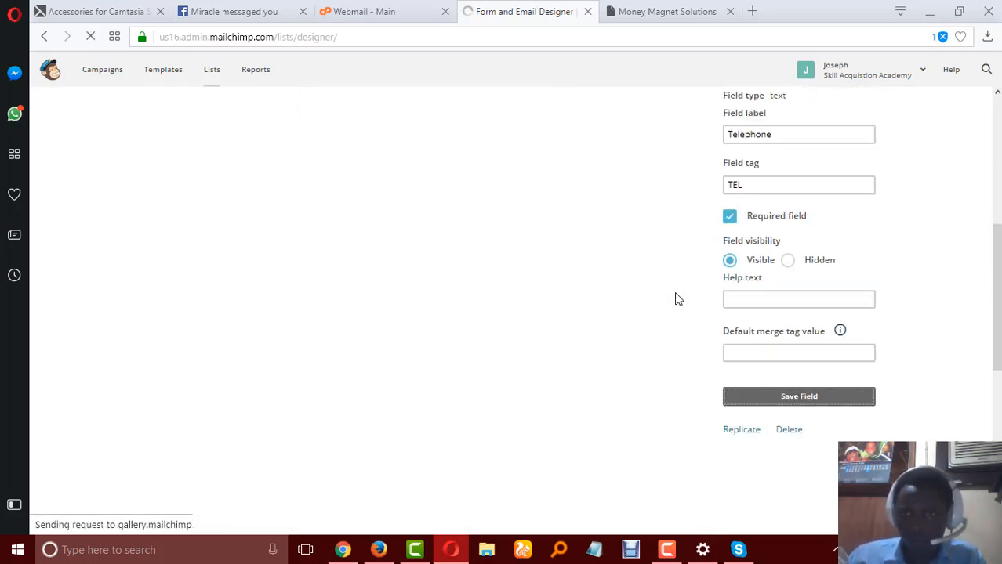
scroll(484, 384, "down", 4)
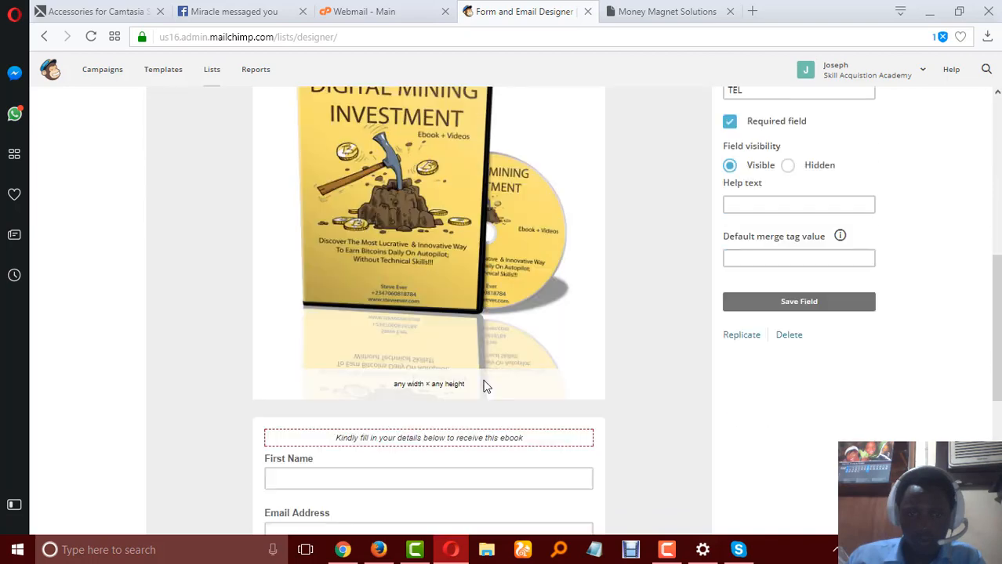
scroll(484, 384, "down", 4)
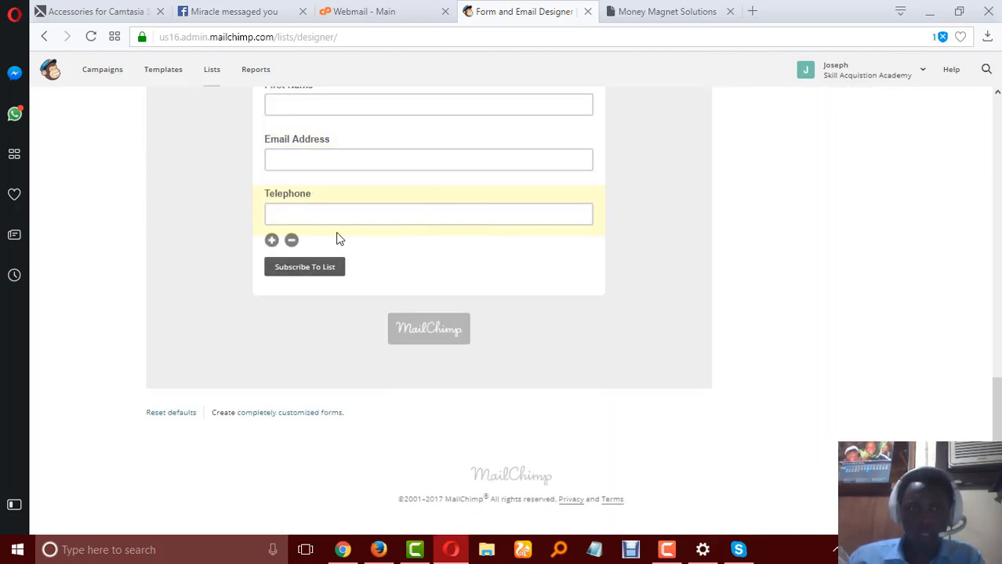
scroll(368, 214, "up", 1)
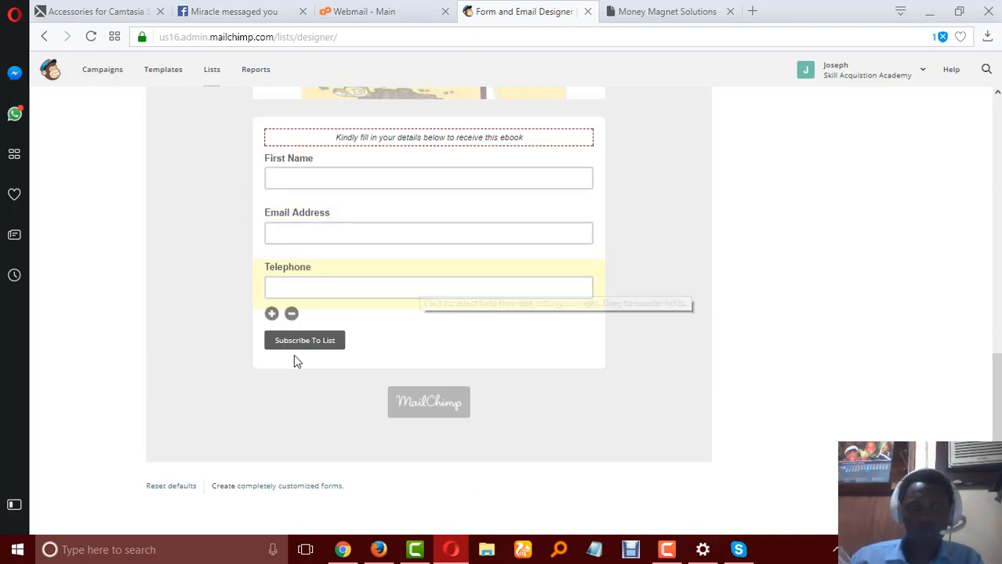
scroll(326, 330, "up", 3)
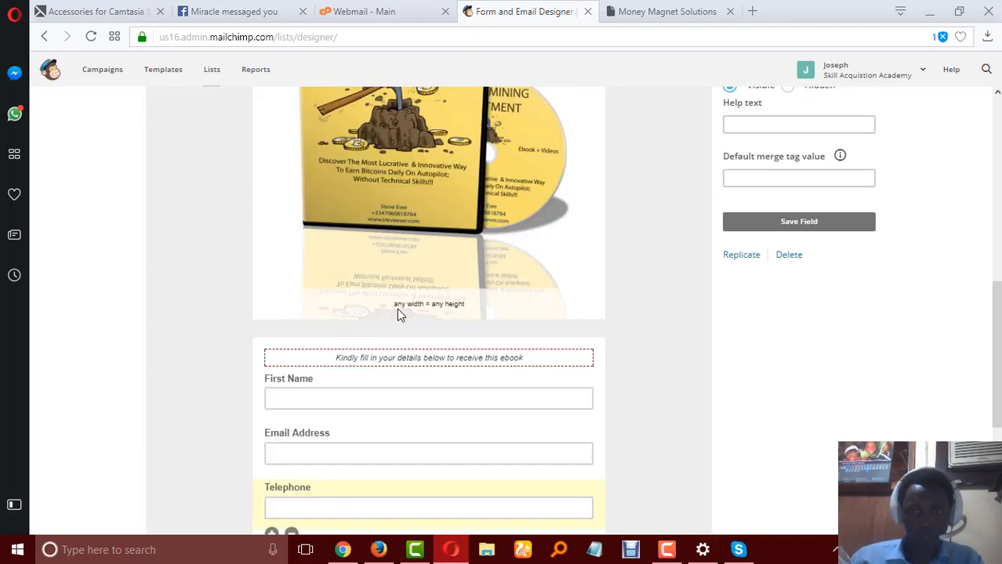
scroll(397, 321, "down", 3)
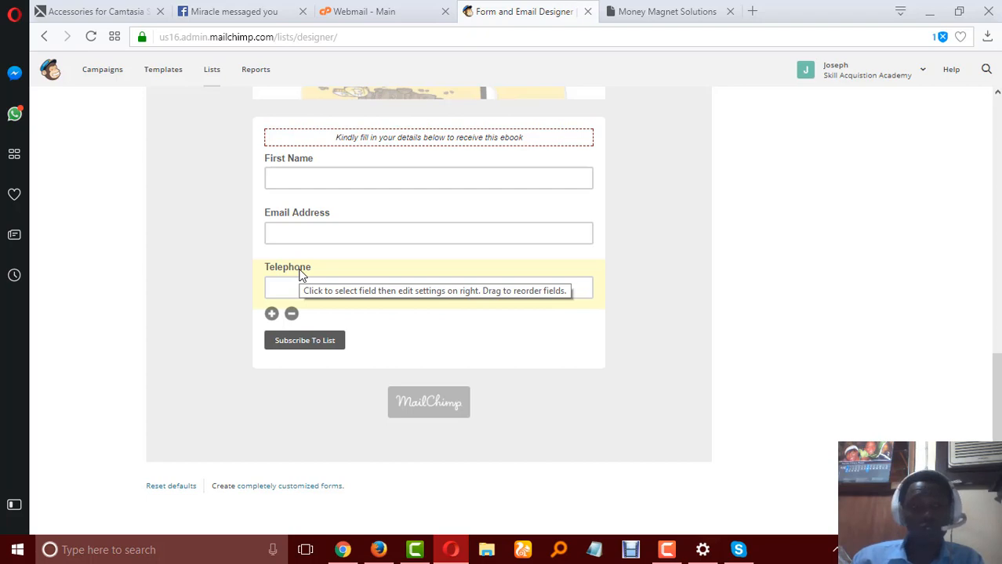
left_click(310, 273)
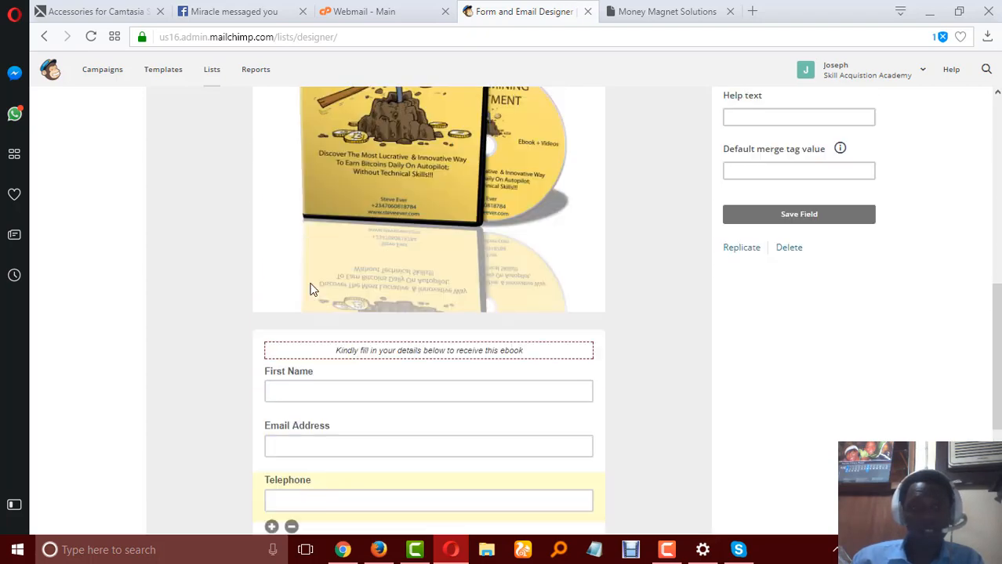
scroll(313, 290, "up", 3)
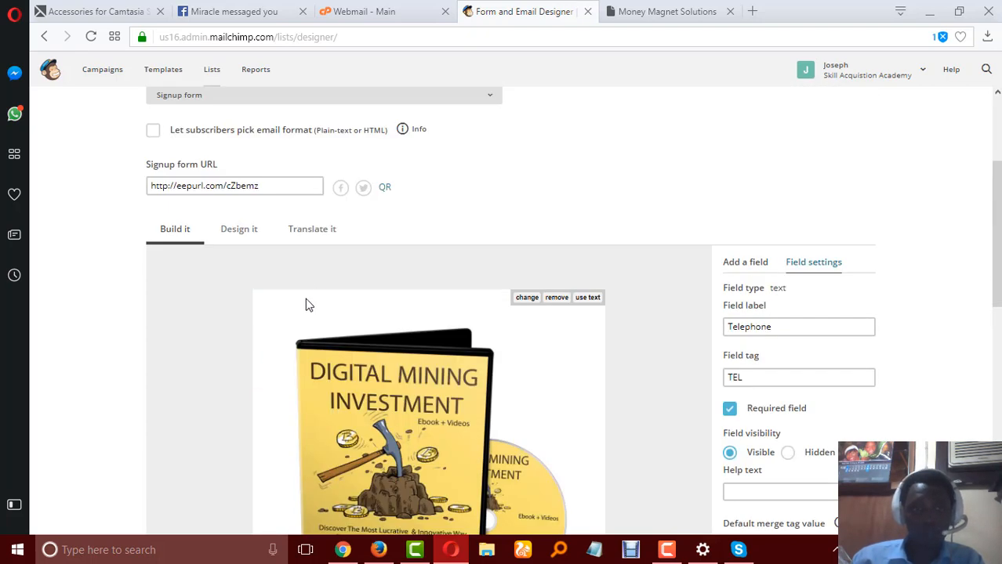
scroll(325, 298, "down", 5)
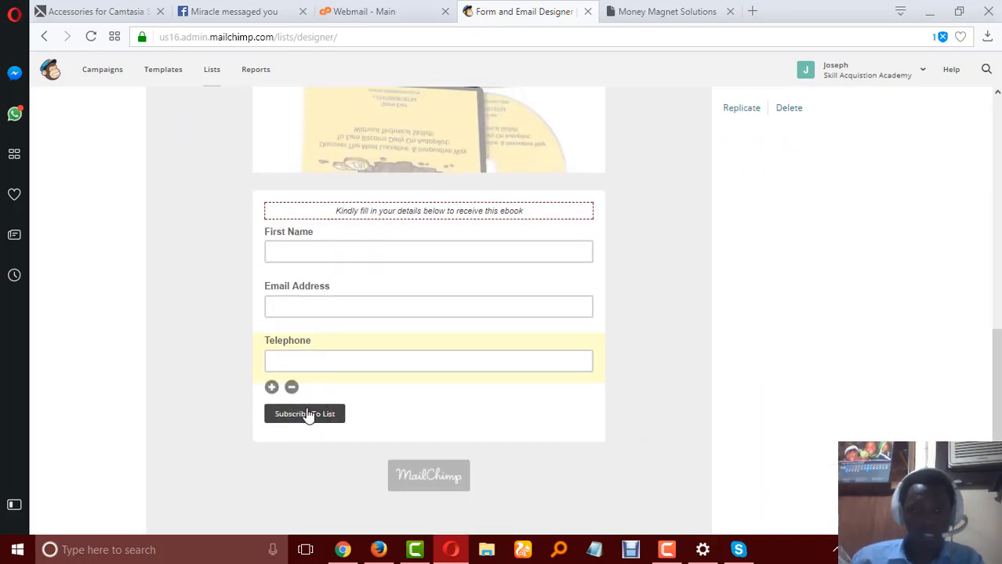
scroll(258, 247, "up", 5)
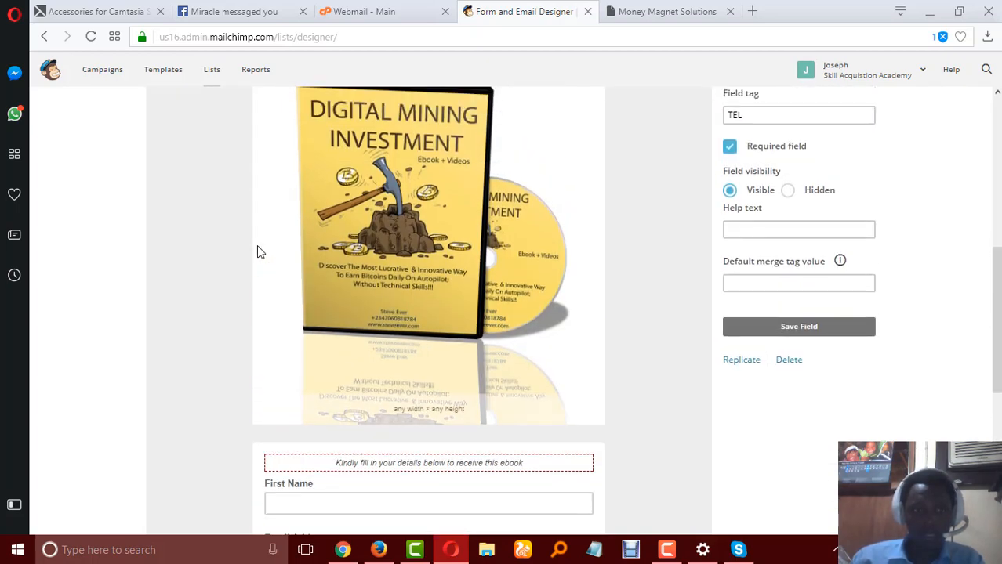
scroll(259, 251, "up", 2)
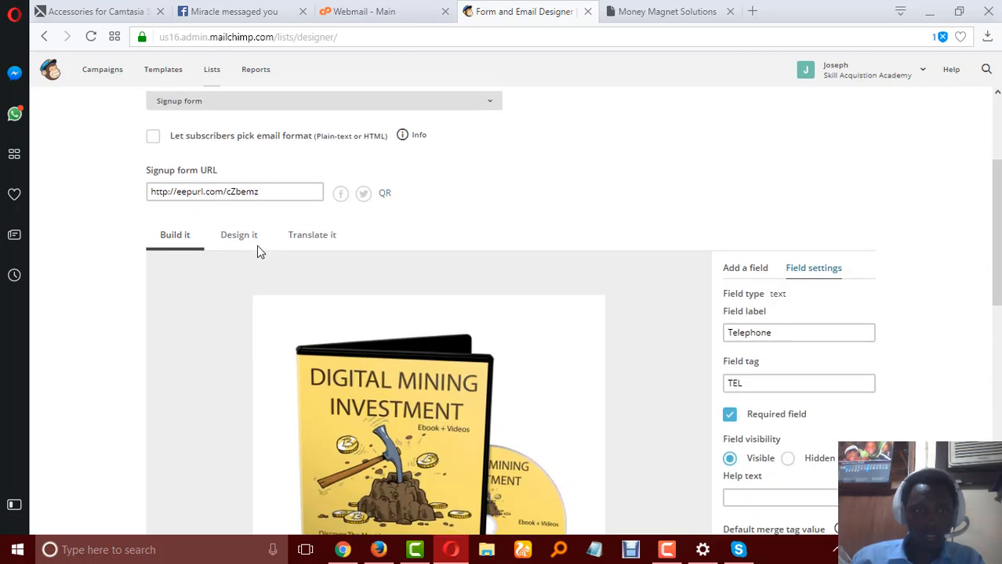
Change the "Subscribe to list" wording to Download Now in the form's translation settings and save them.
left_click(309, 303)
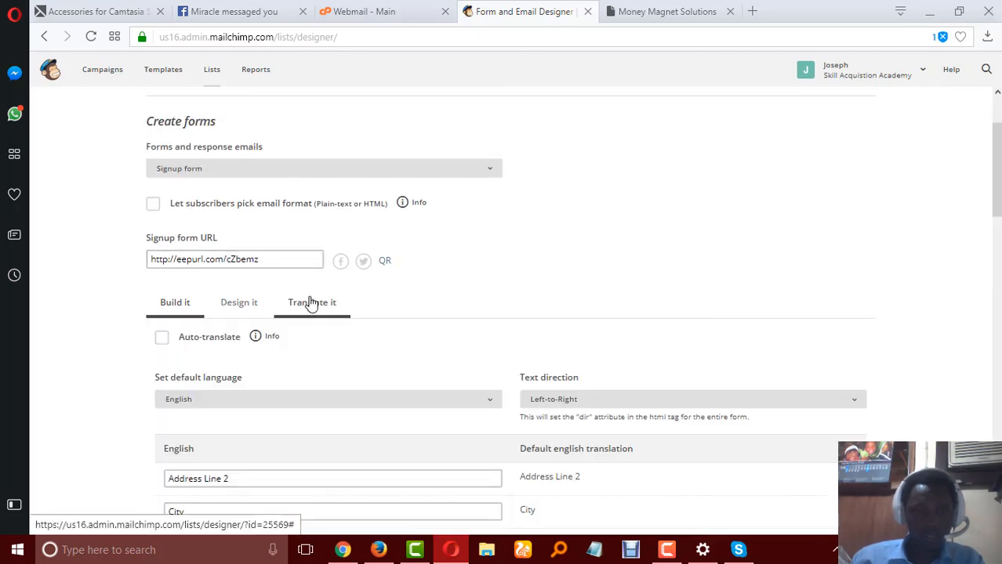
scroll(311, 310, "down", 5)
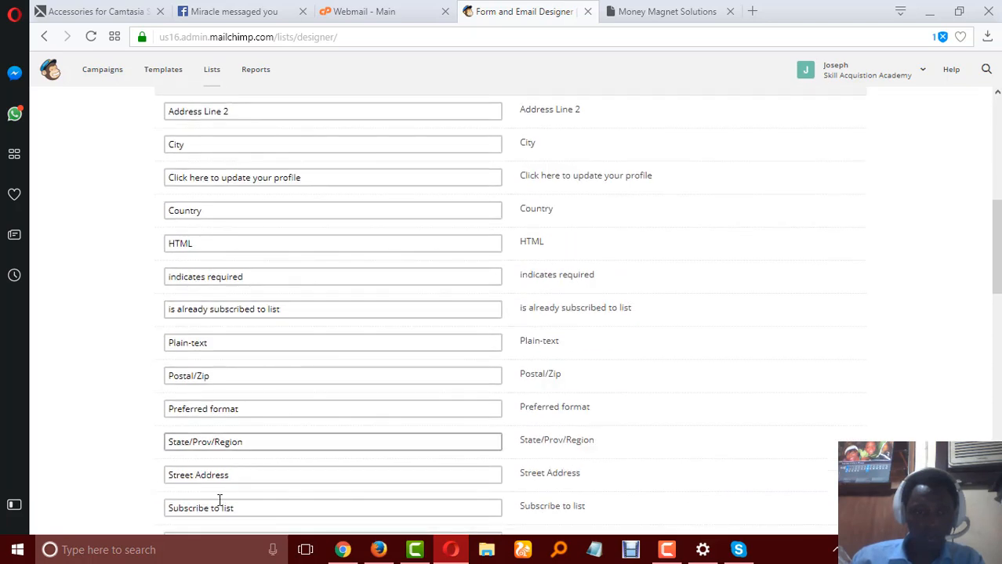
left_click_drag(247, 510, 163, 508)
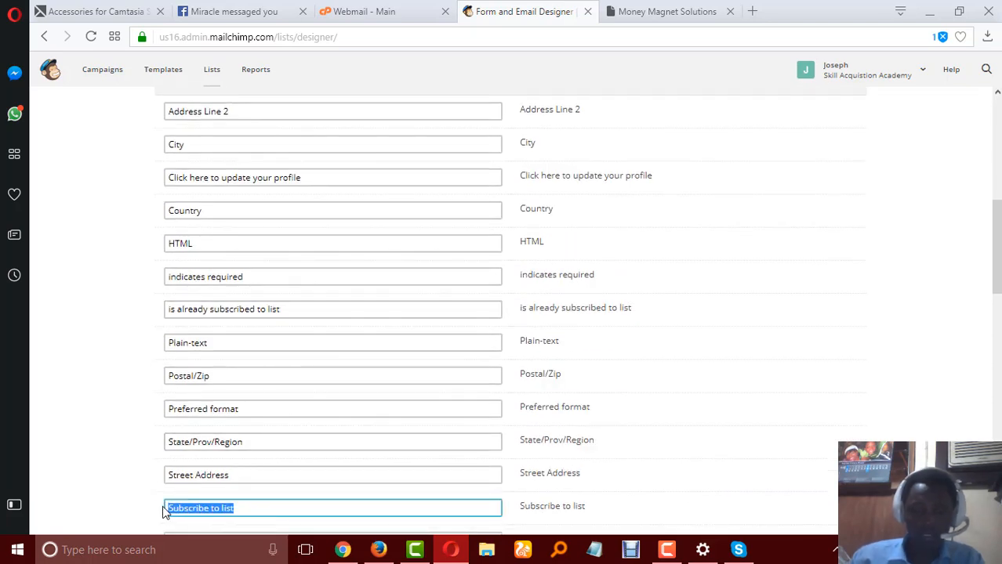
key("ctrl+plus")
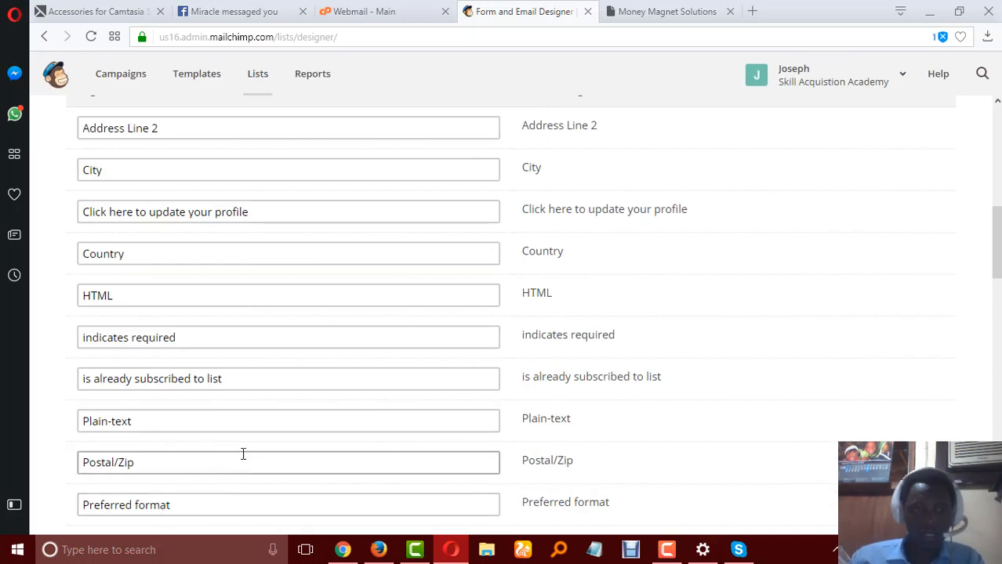
scroll(243, 454, "down", 3)
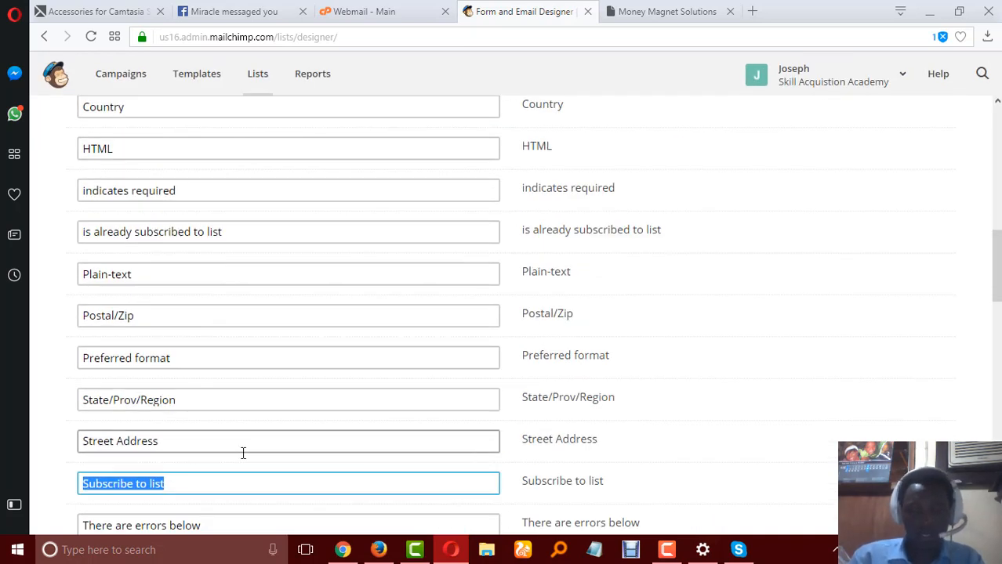
type("dO")
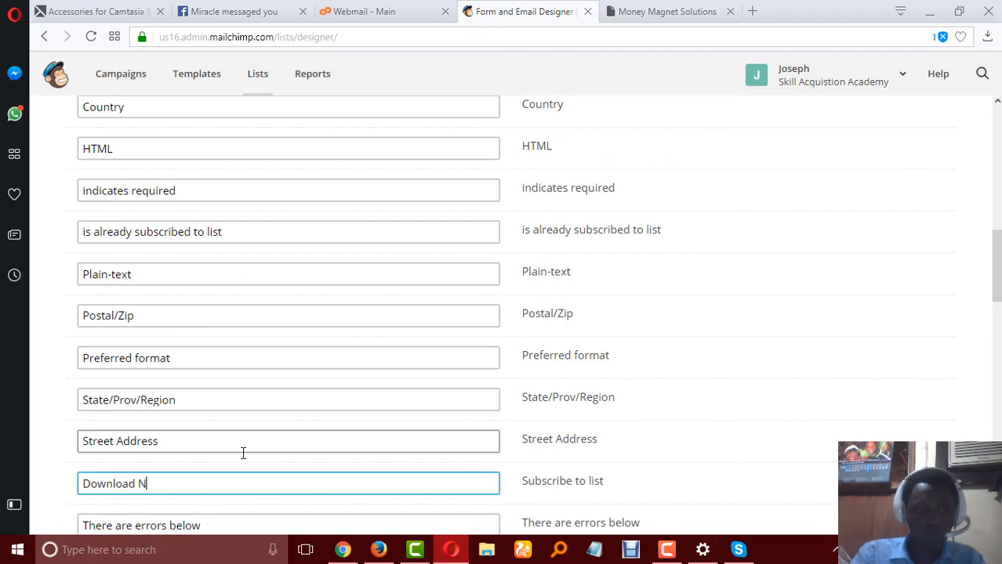
type("wnload Now")
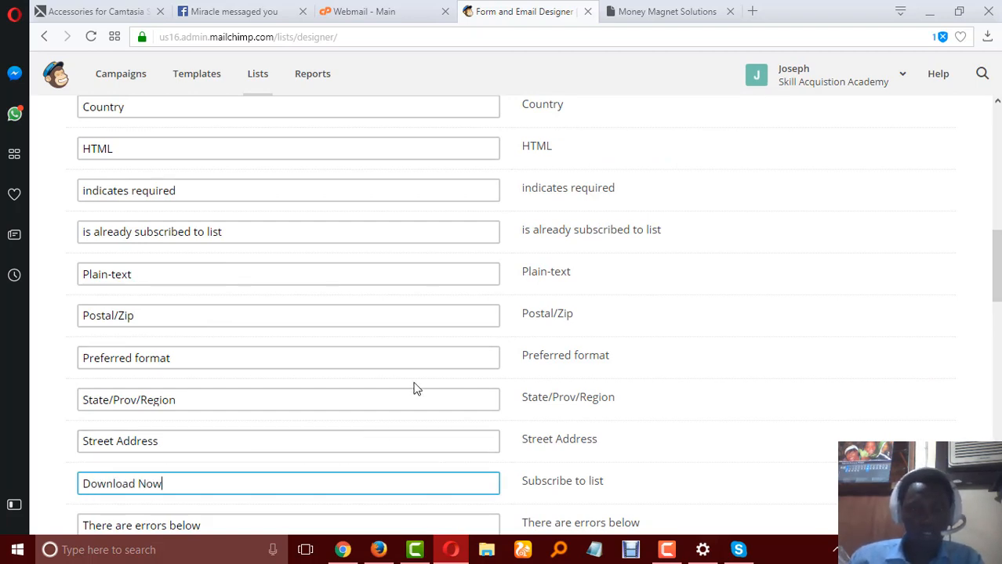
scroll(416, 389, "down", 1)
scroll(415, 389, "down", 1)
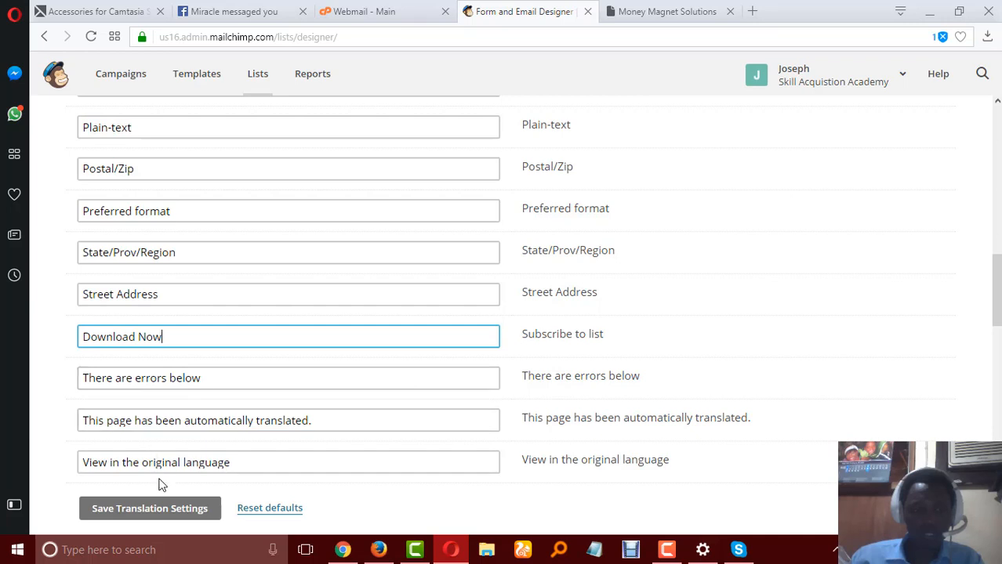
left_click(151, 511)
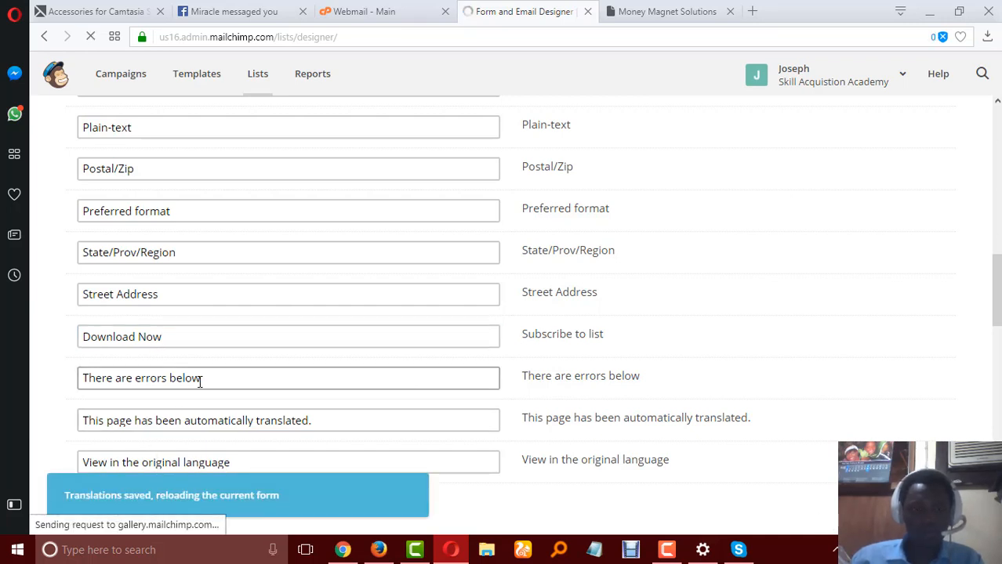
Examine the form preview, including its submit button, under the translation settings and in the design view.
scroll(217, 385, "down", 1)
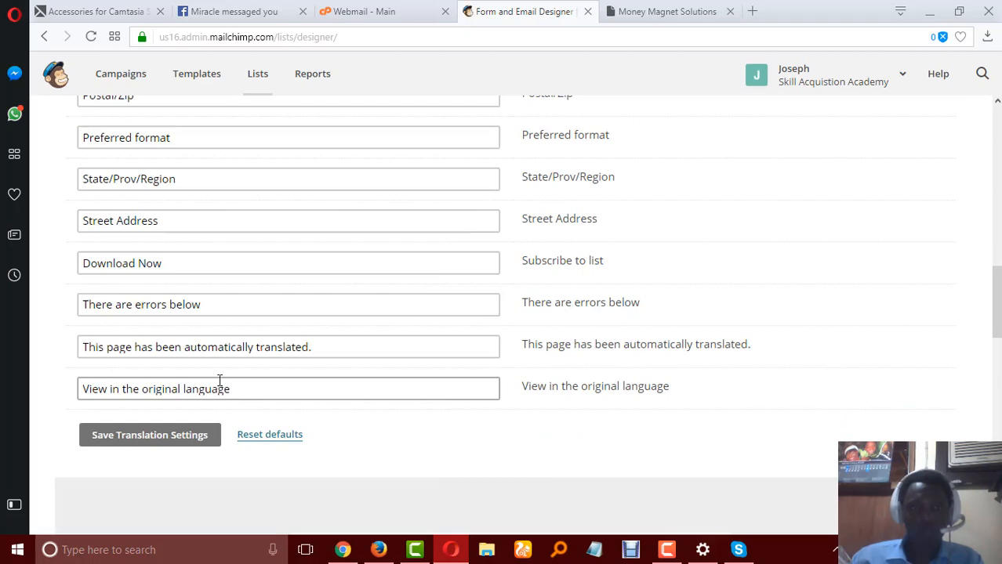
scroll(219, 383, "down", 1)
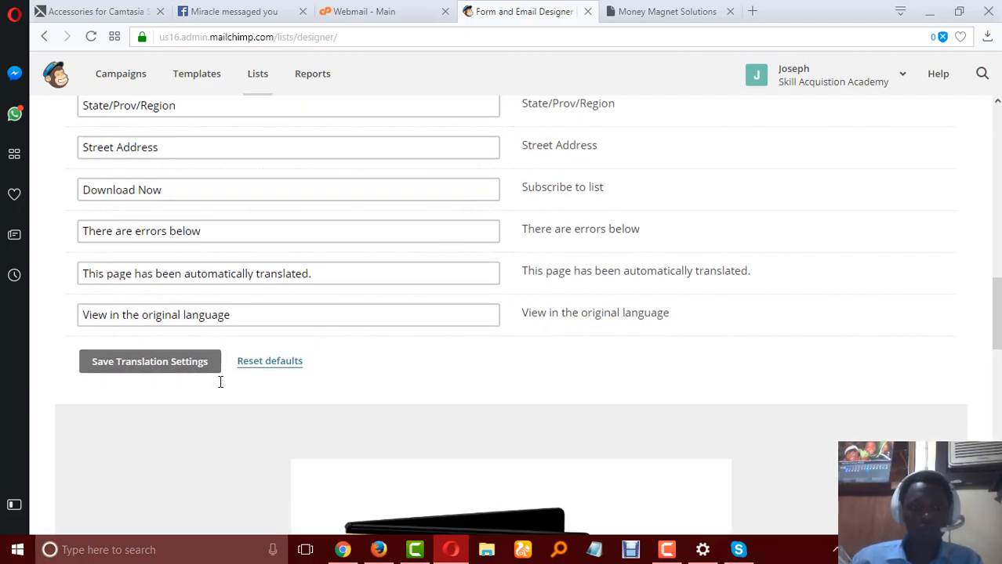
scroll(221, 384, "down", 12)
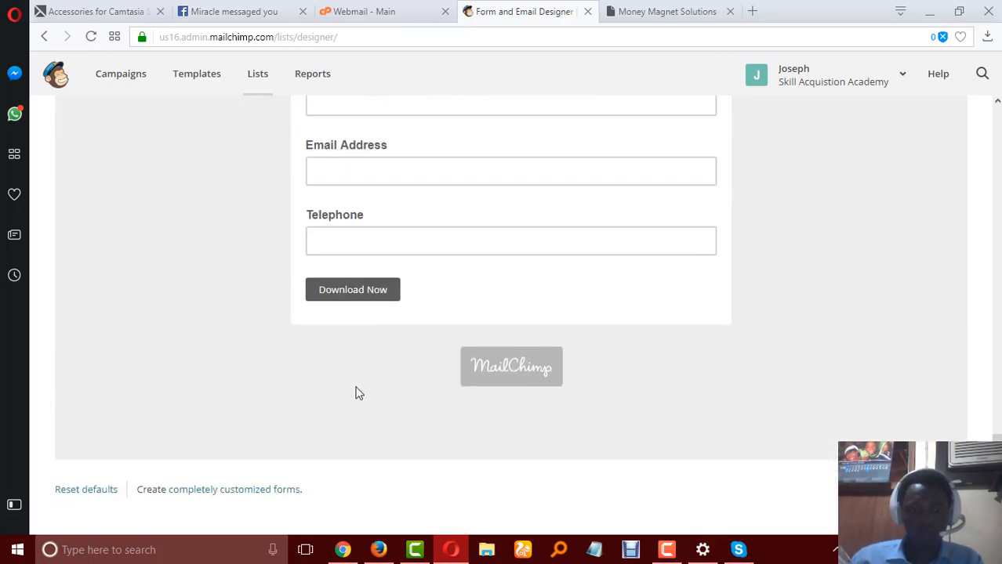
scroll(335, 293, "up", 4)
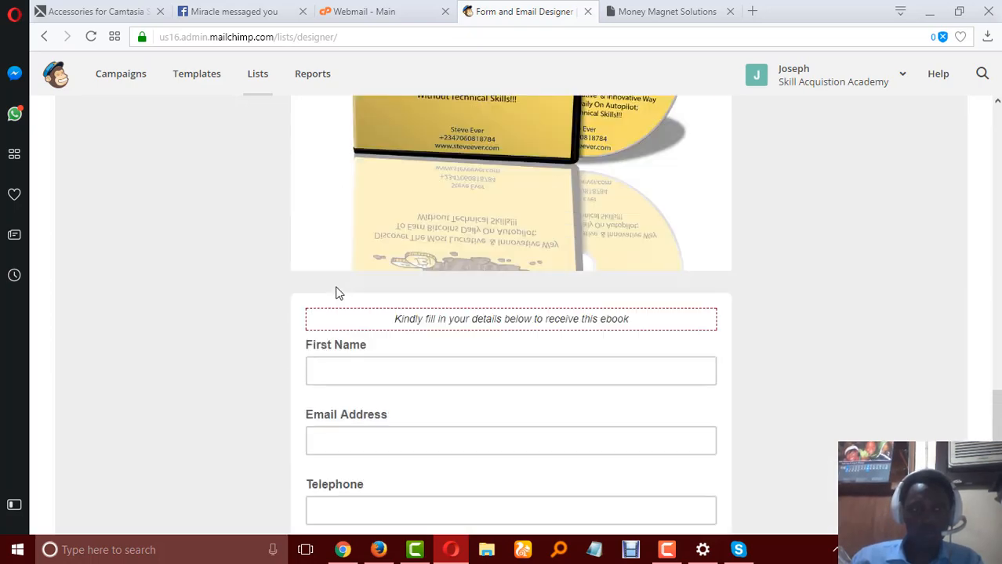
scroll(336, 292, "up", 12)
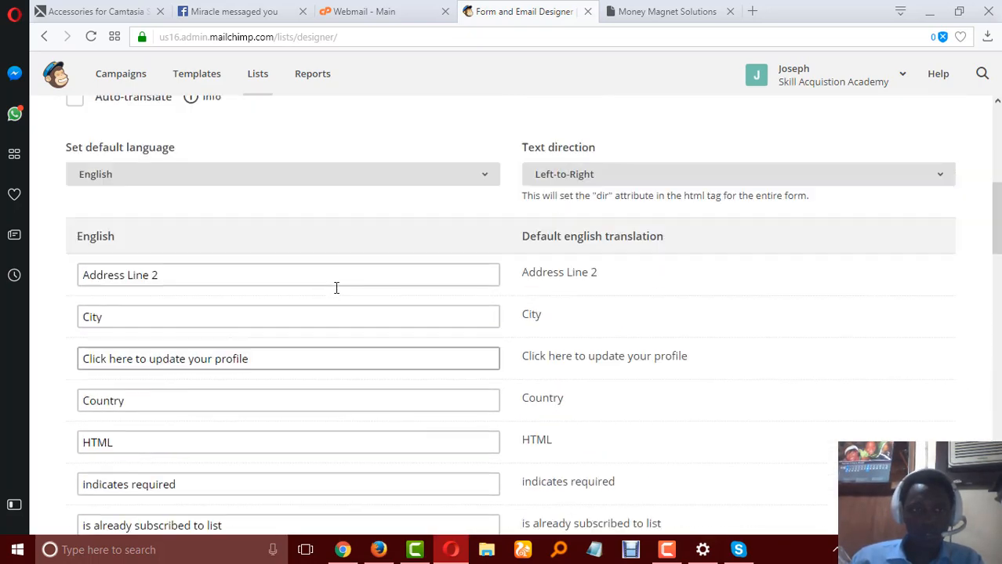
scroll(336, 289, "up", 2)
left_click(174, 127)
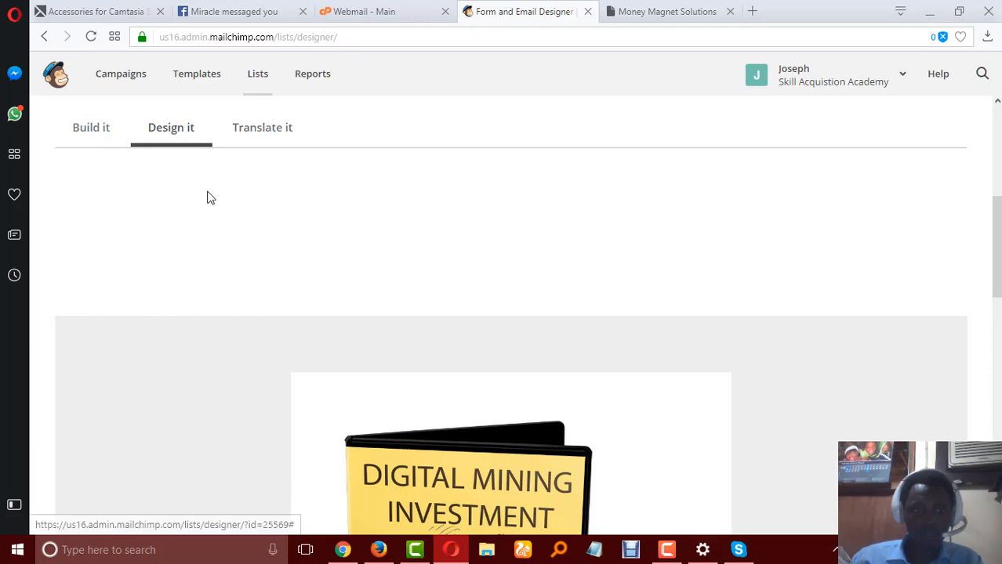
scroll(221, 273, "down", 9)
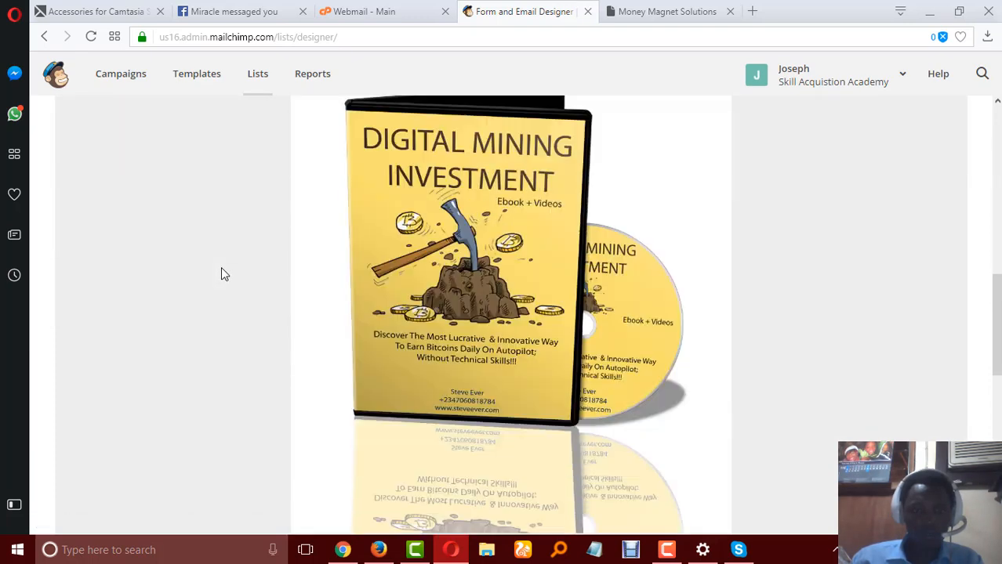
scroll(221, 276, "down", 1)
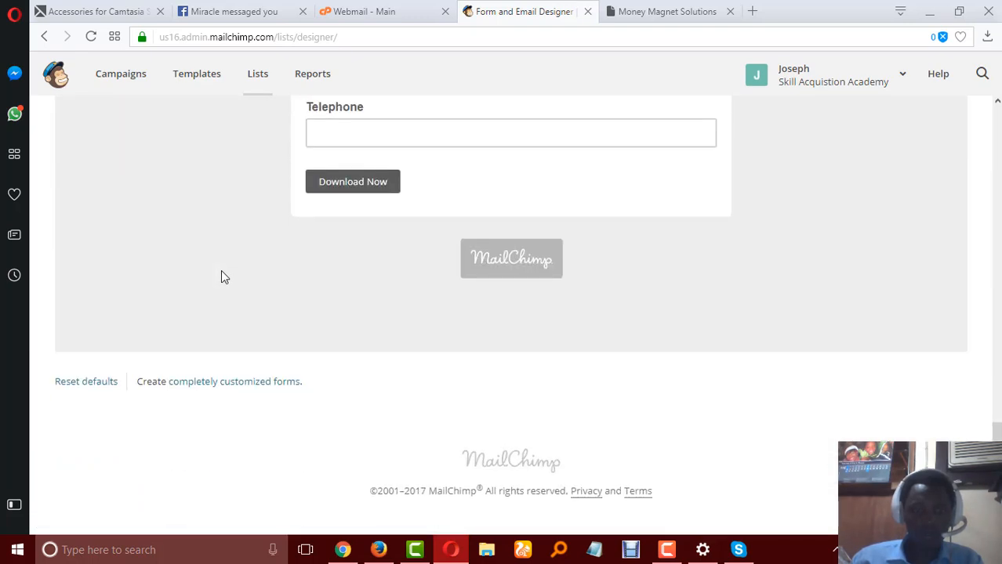
scroll(221, 276, "up", 10)
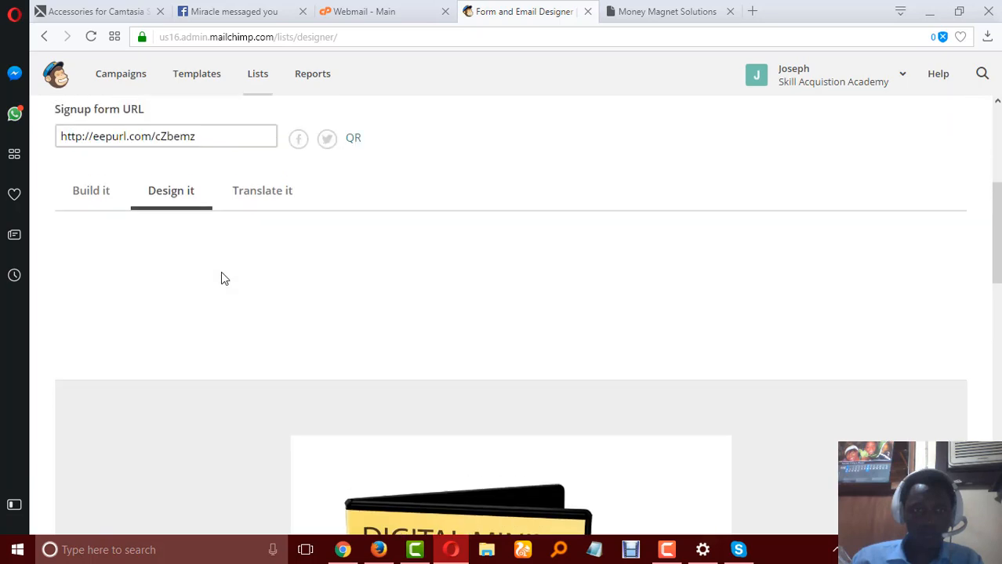
scroll(221, 279, "up", 2)
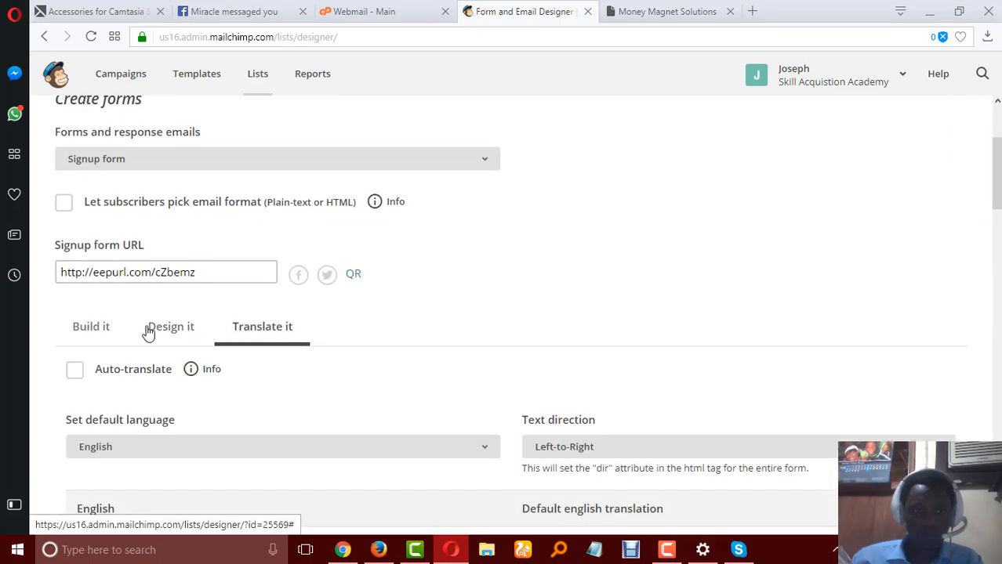
Return to the form building view and look at the available forms and response emails, keeping Signup form selected.
left_click(95, 329)
scroll(209, 359, "down", 1)
scroll(210, 352, "down", 10)
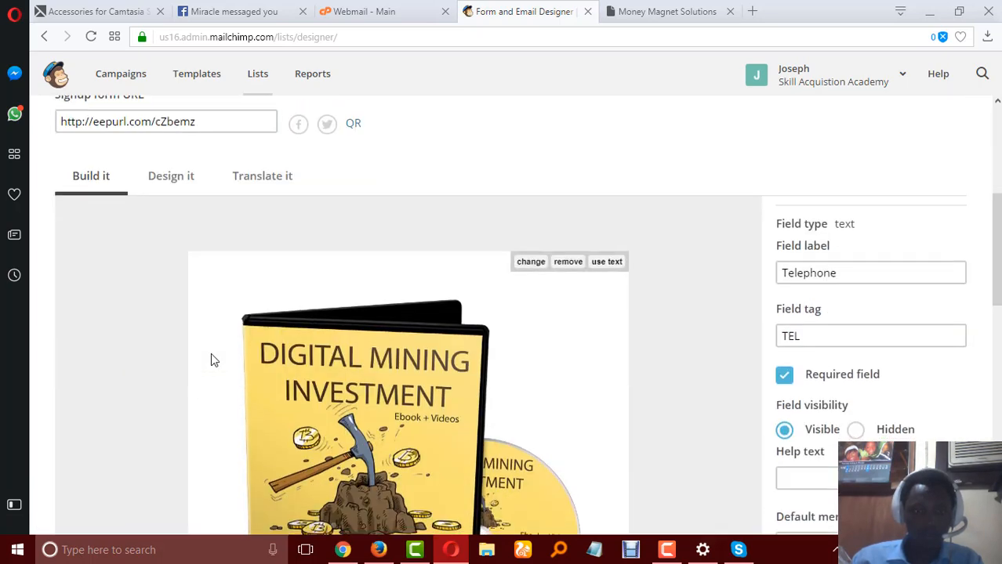
scroll(213, 346, "up", 15)
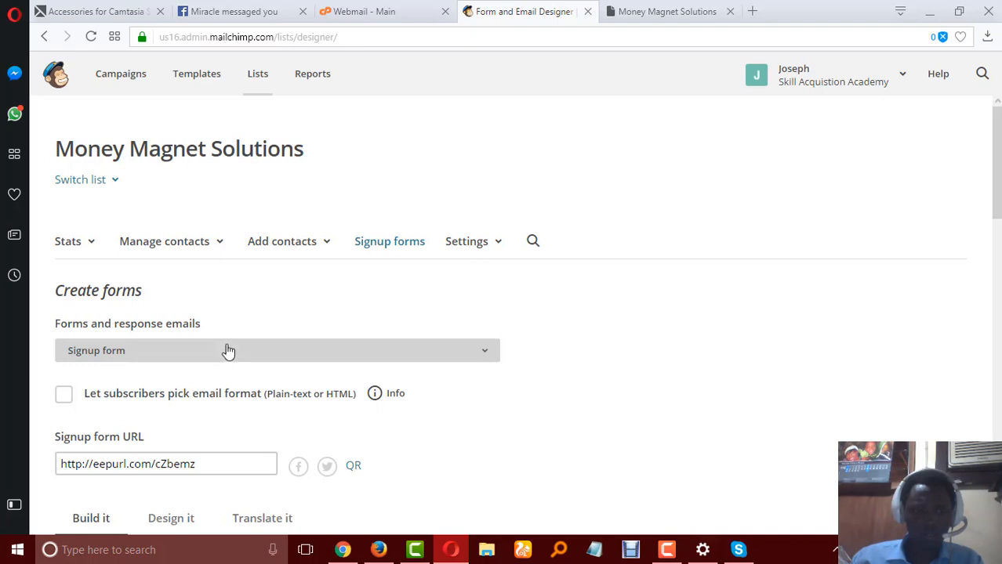
left_click(227, 351)
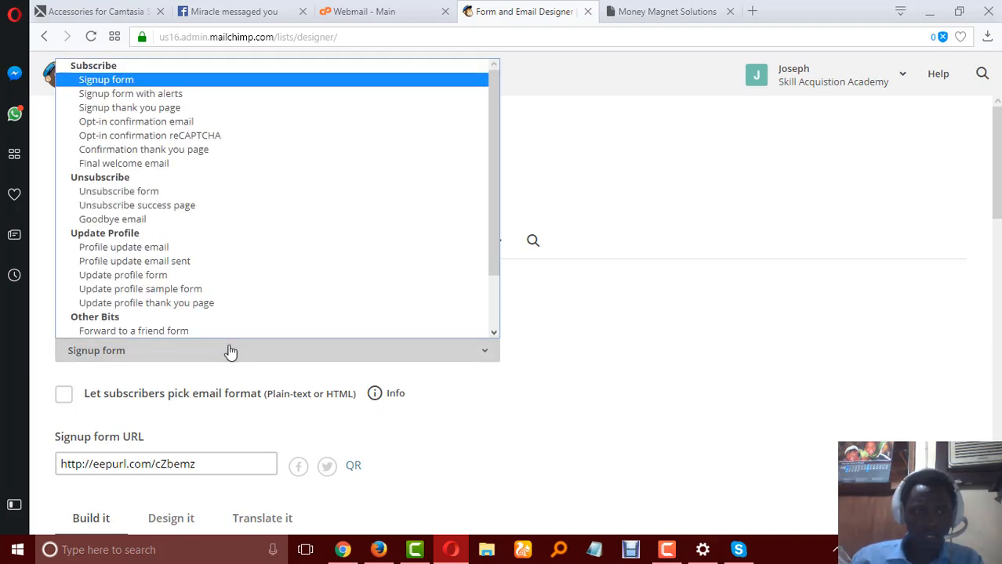
left_click(231, 352)
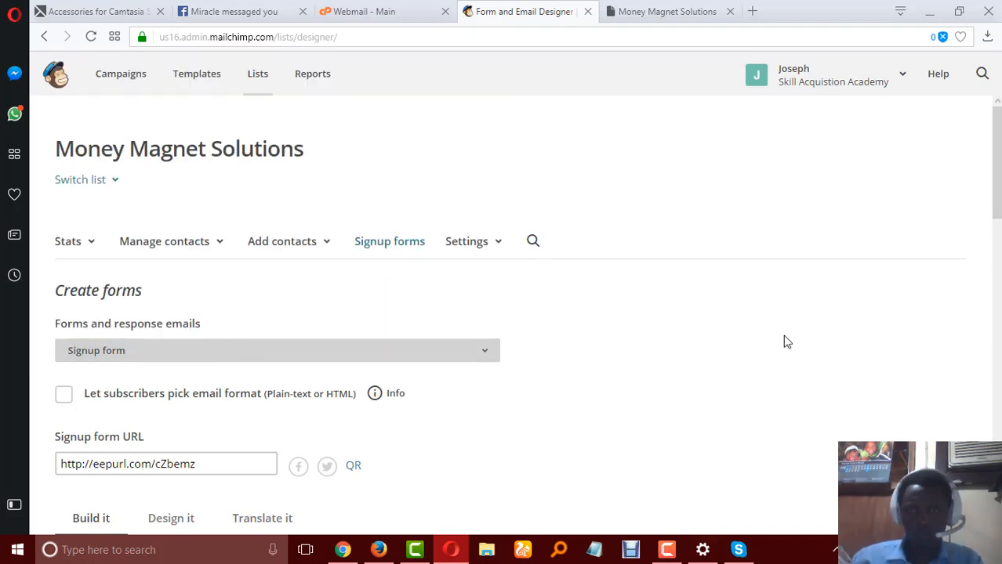
Check the form in the designer, and reload the published Money Magnet Solutions signup page to review it down to the Download Now button.
scroll(787, 341, "down", 10)
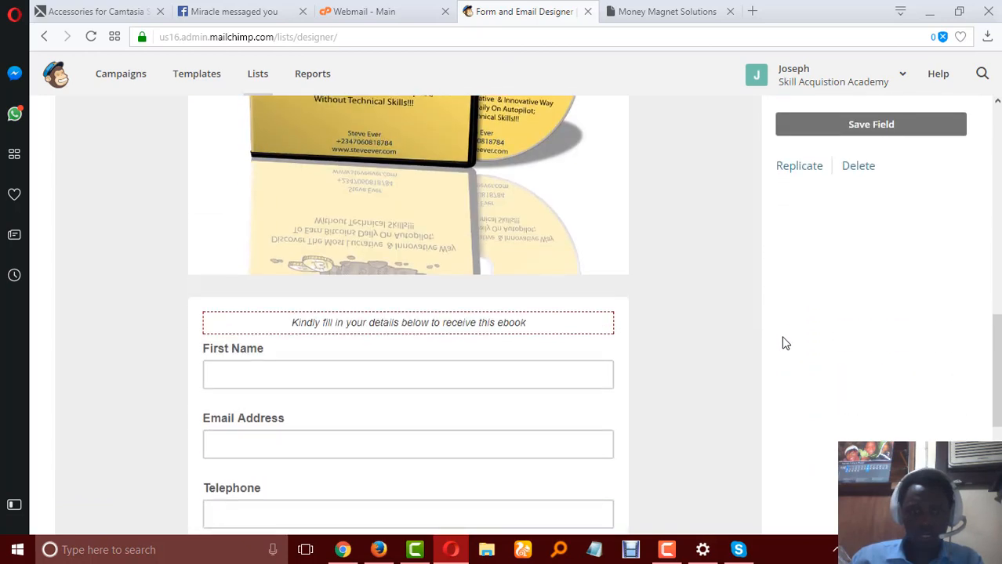
scroll(785, 343, "down", 3)
scroll(784, 345, "down", 3)
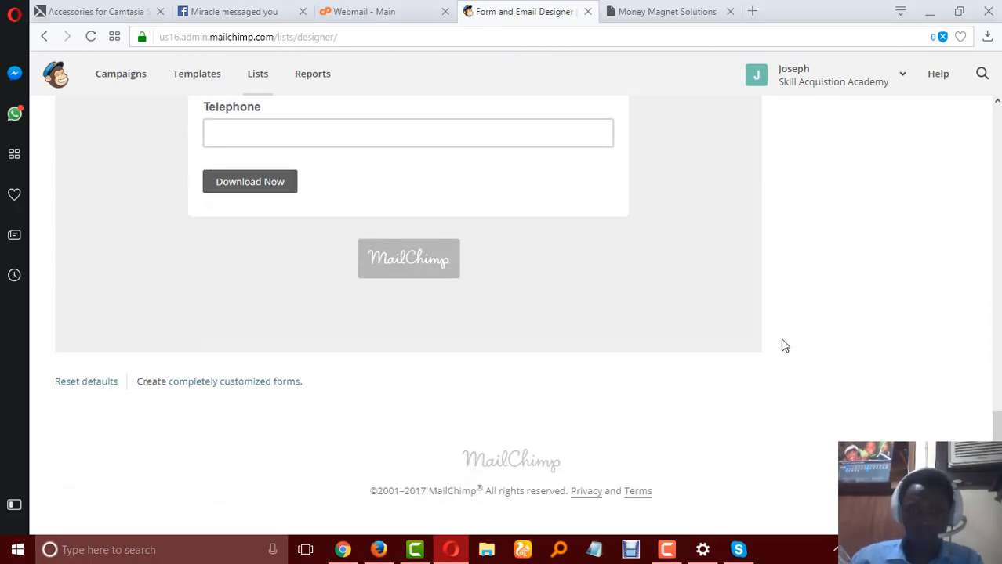
scroll(781, 343, "up", 10)
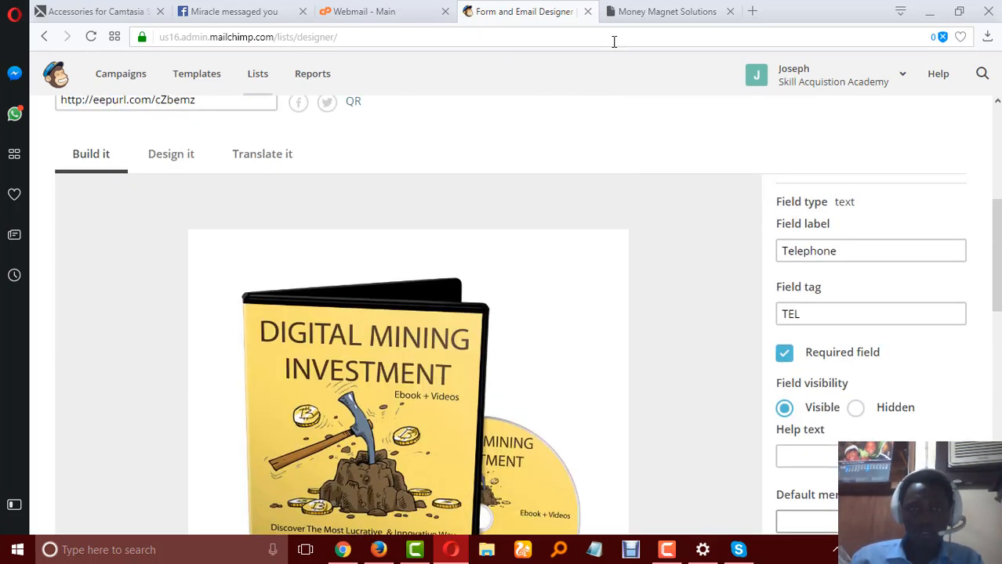
left_click(619, 8)
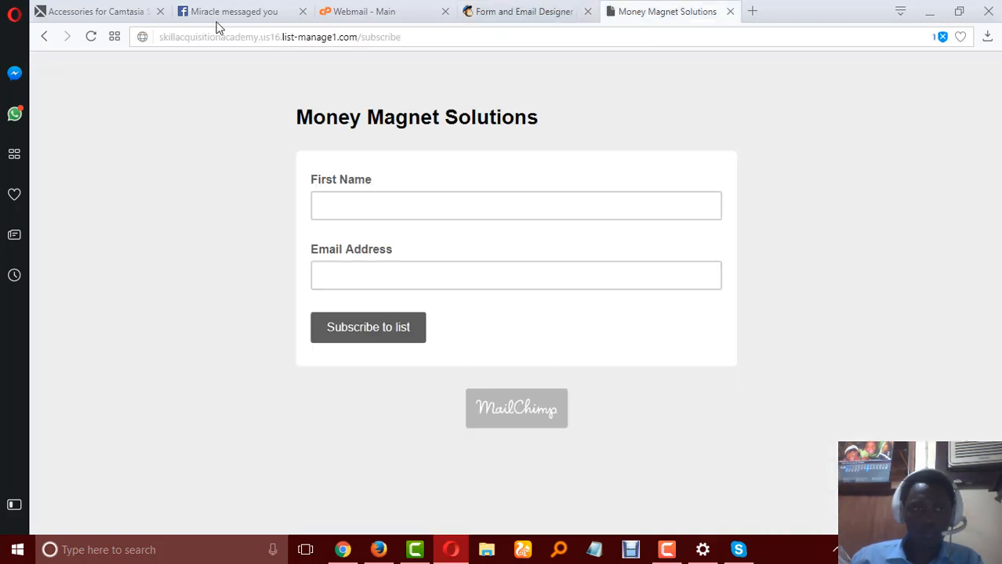
left_click(91, 40)
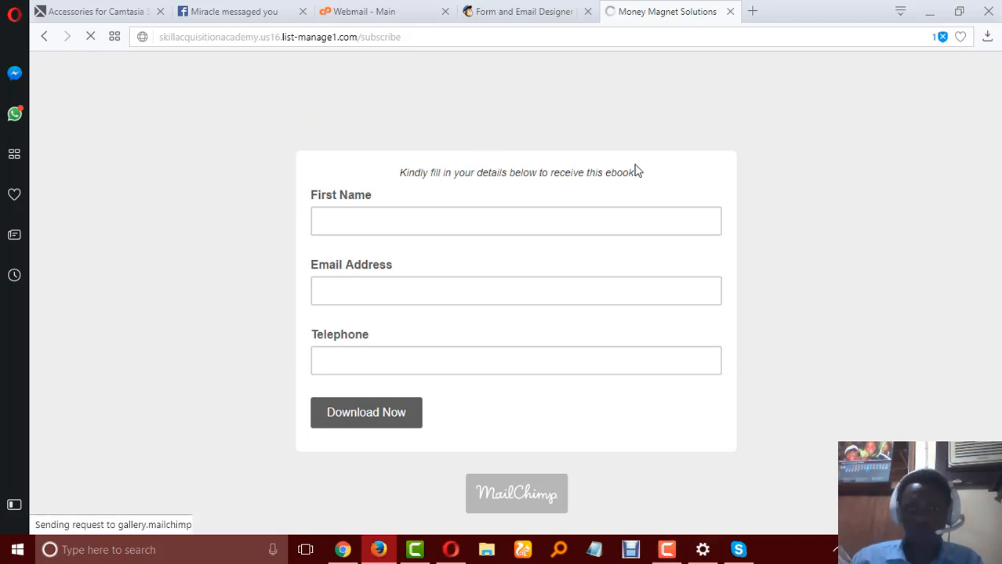
scroll(712, 211, "down", 5)
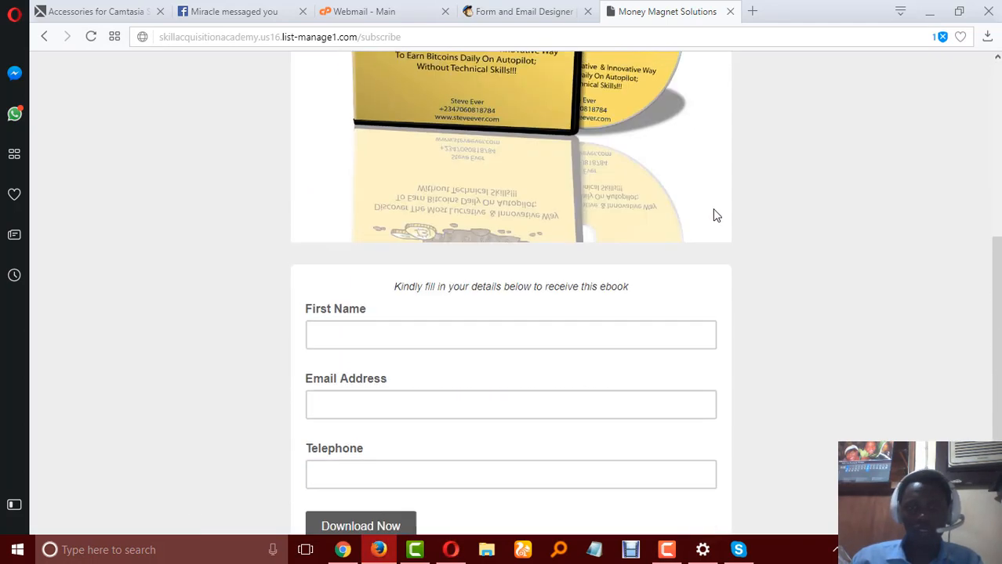
scroll(715, 216, "down", 3)
Fill in the subscriber's first name, email address and telephone number on the published signup form and submit it.
left_click(388, 228)
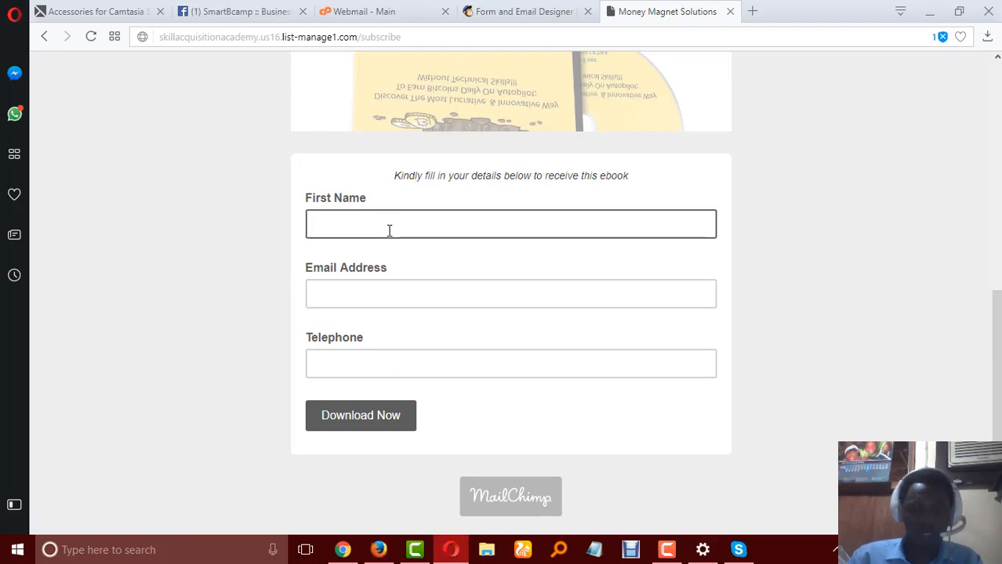
type("Joseph")
key("Tab")
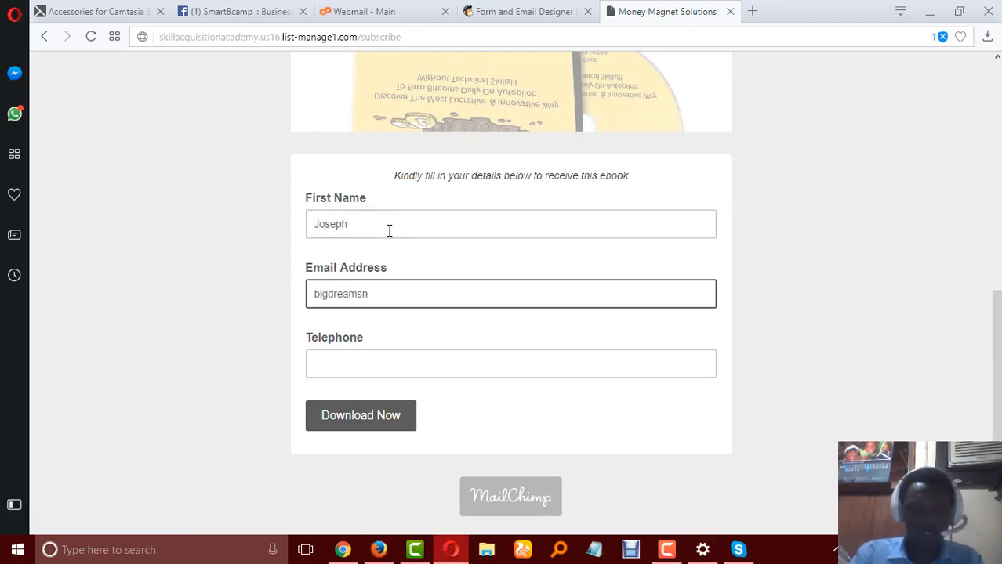
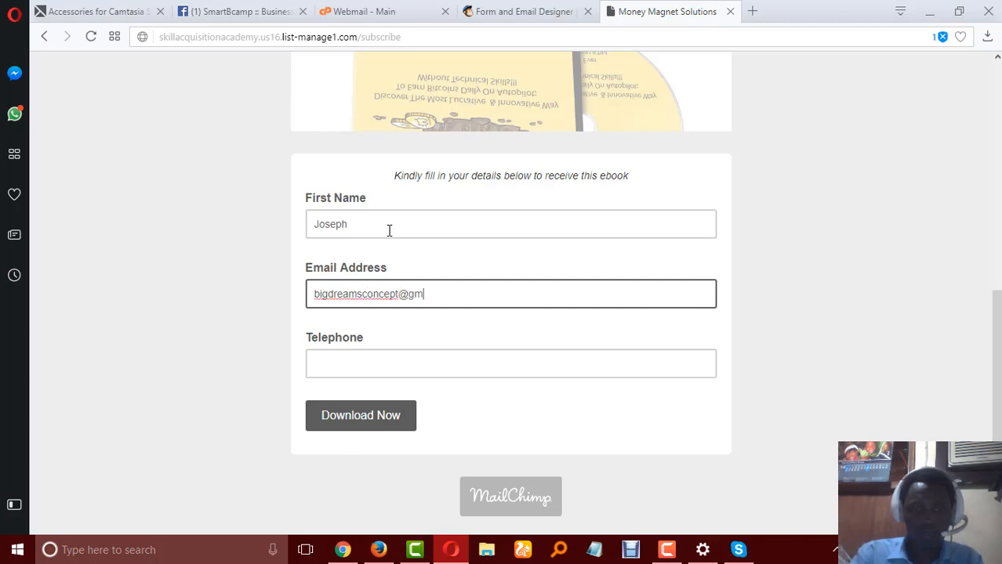
key("Tab")
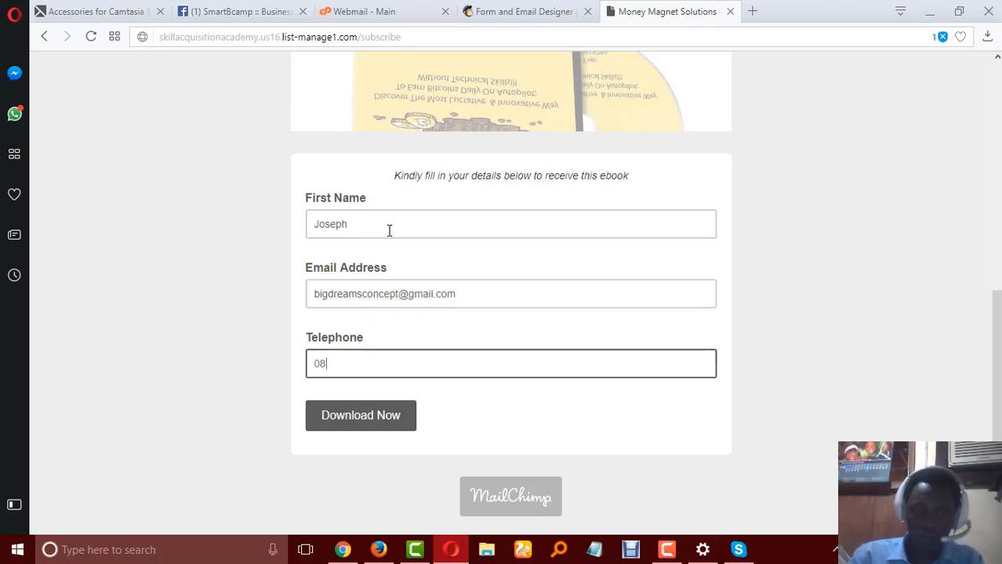
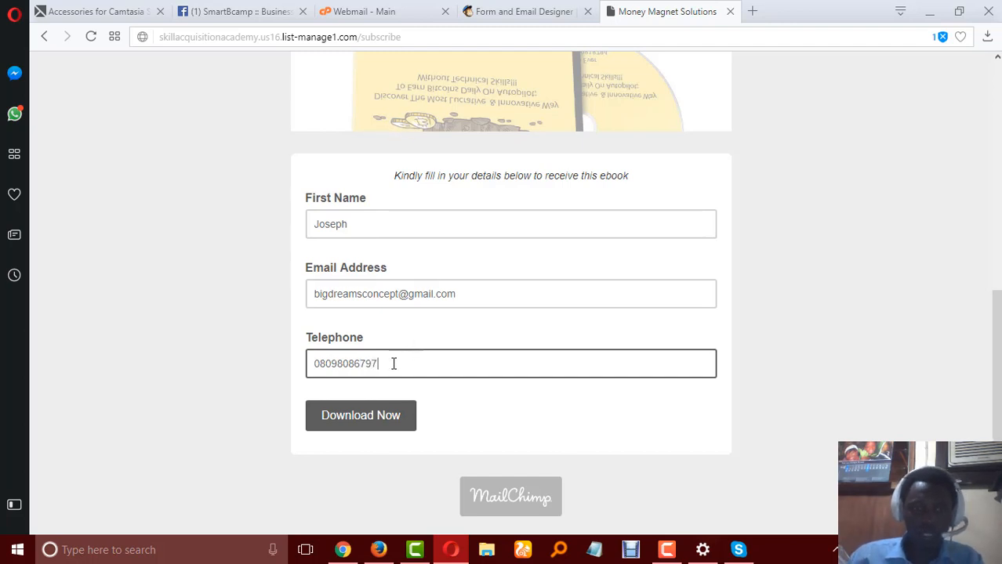
left_click(370, 420)
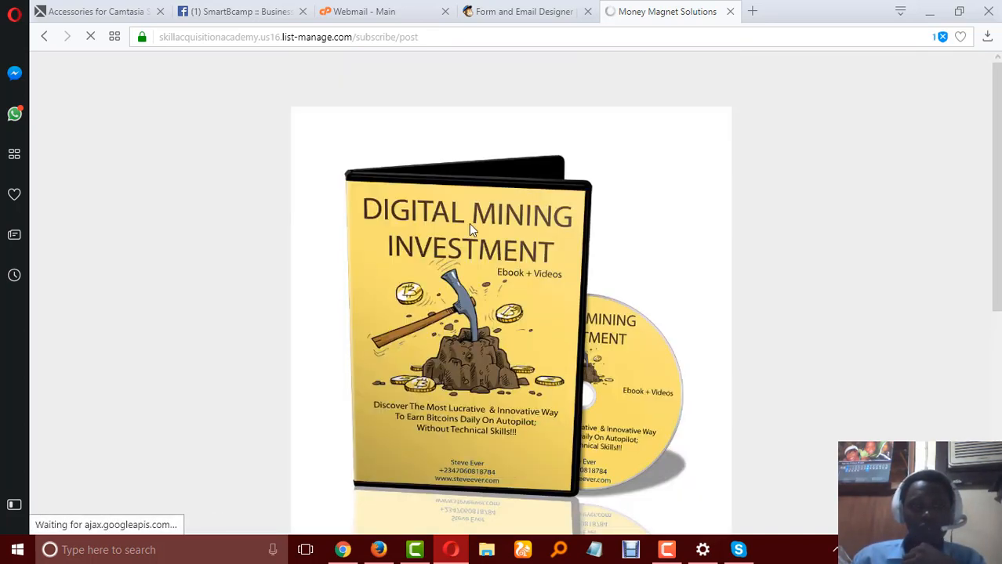
Complete the "I'm not a robot" check, submit the subscription and read through the page that follows.
scroll(469, 224, "down", 5)
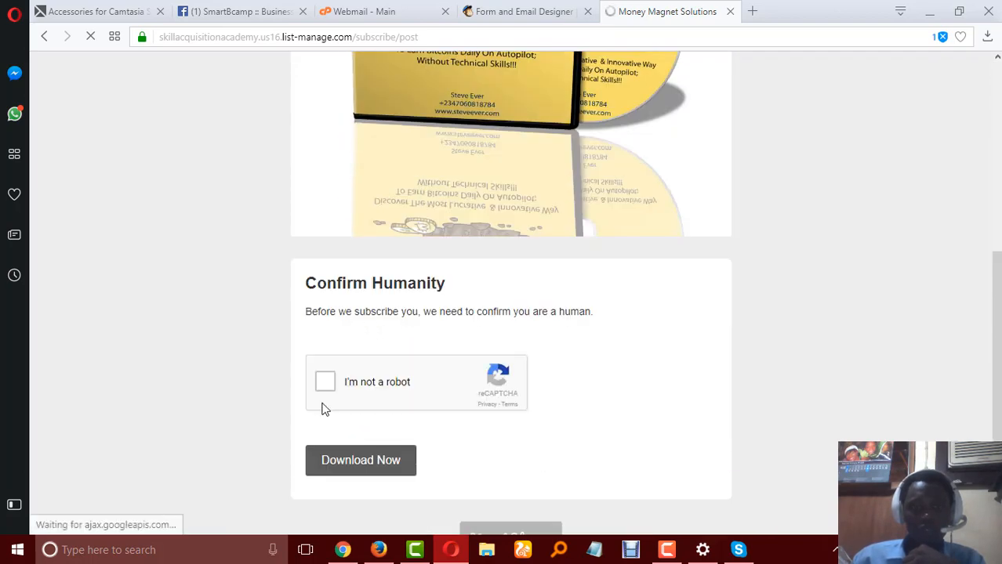
left_click(341, 389)
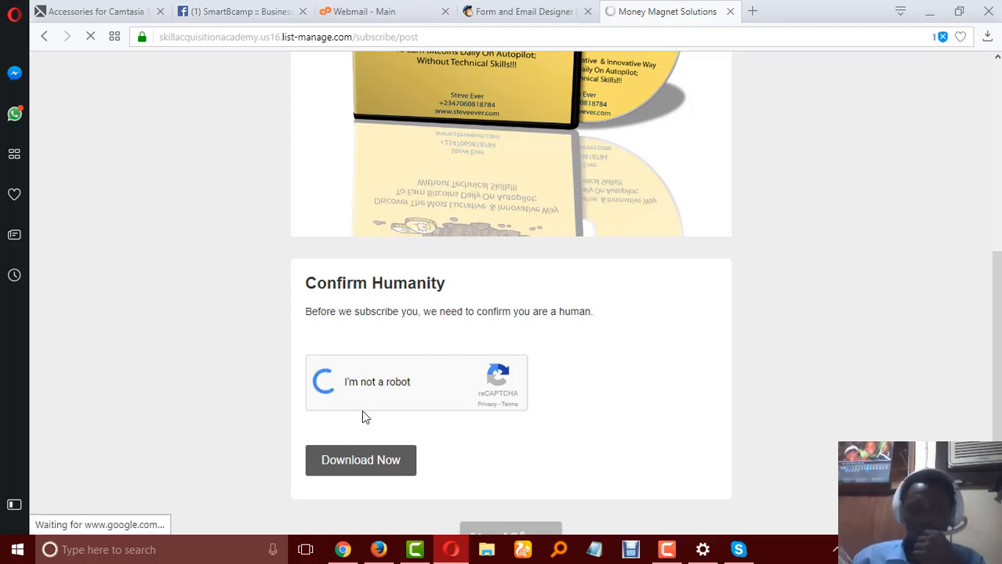
left_click(363, 462)
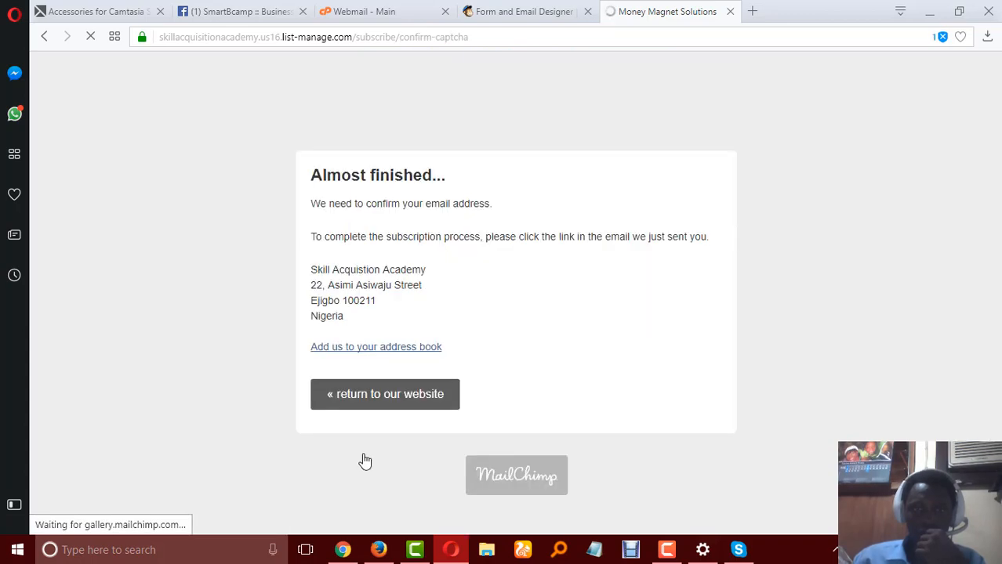
scroll(477, 297, "down", 1)
scroll(479, 304, "down", 3)
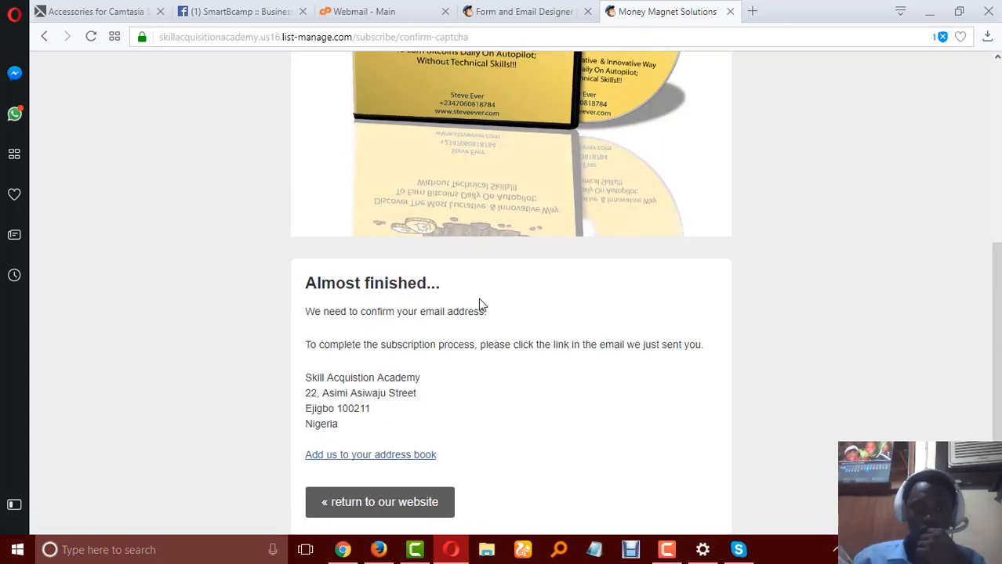
scroll(447, 356, "down", 1)
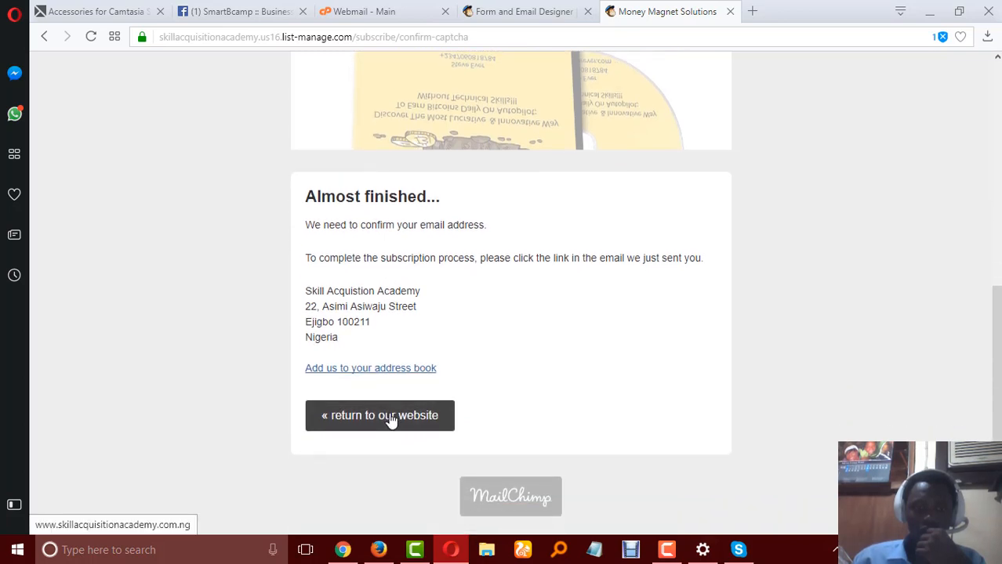